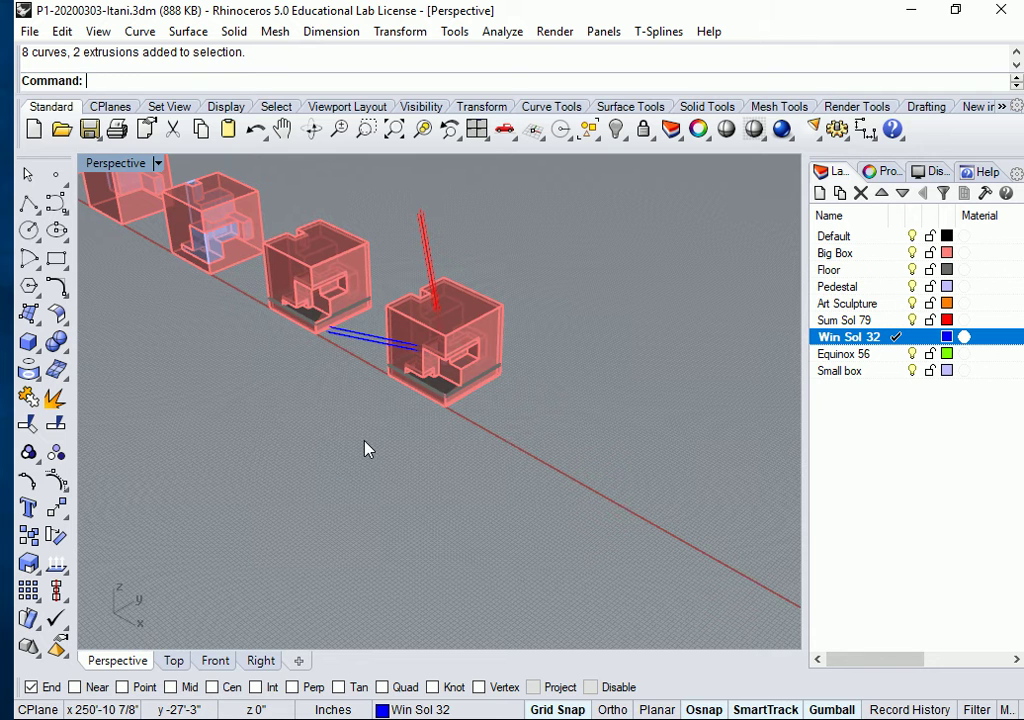
# - Hide the Big Box layer to reveal the pedestal, sculpture and sun-angle lines inside the boxes
pyautogui.keyDown('shift'); pyautogui.moveTo(418, 427); pyautogui.dragTo(457, 441, button='right'); pyautogui.keyUp('shift')
pyautogui.scroll(6, 407, 366)
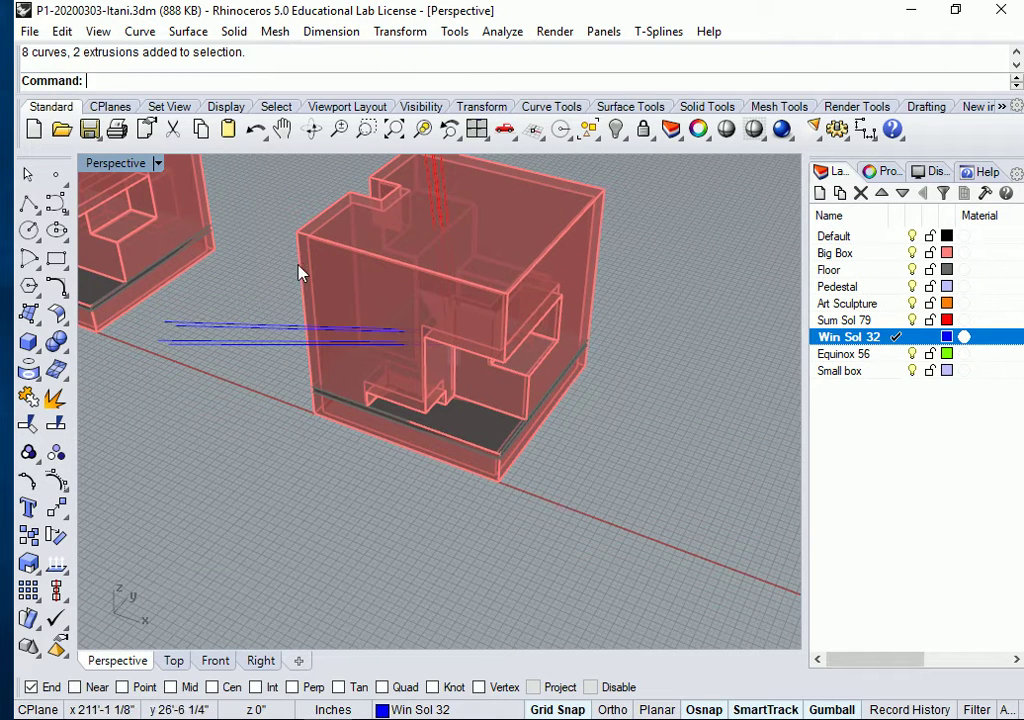
pyautogui.moveTo(384, 279); pyautogui.dragTo(300, 330, button='right')
pyautogui.moveTo(386, 341); pyautogui.dragTo(300, 440, button='right')
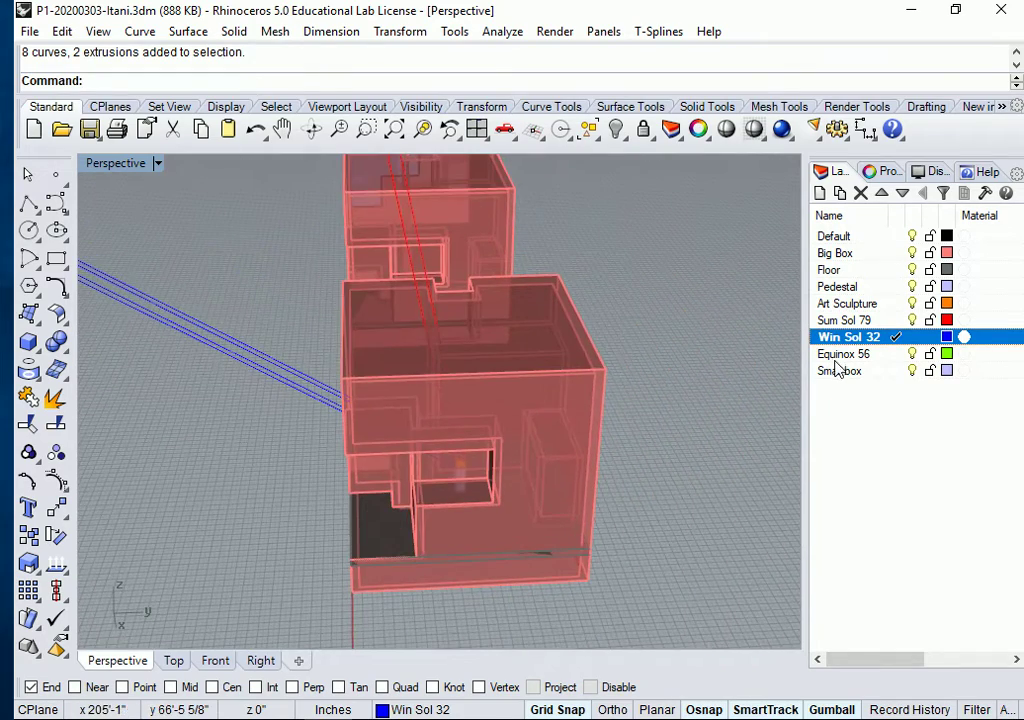
pyautogui.moveTo(546, 402); pyautogui.dragTo(416, 387, button='right')
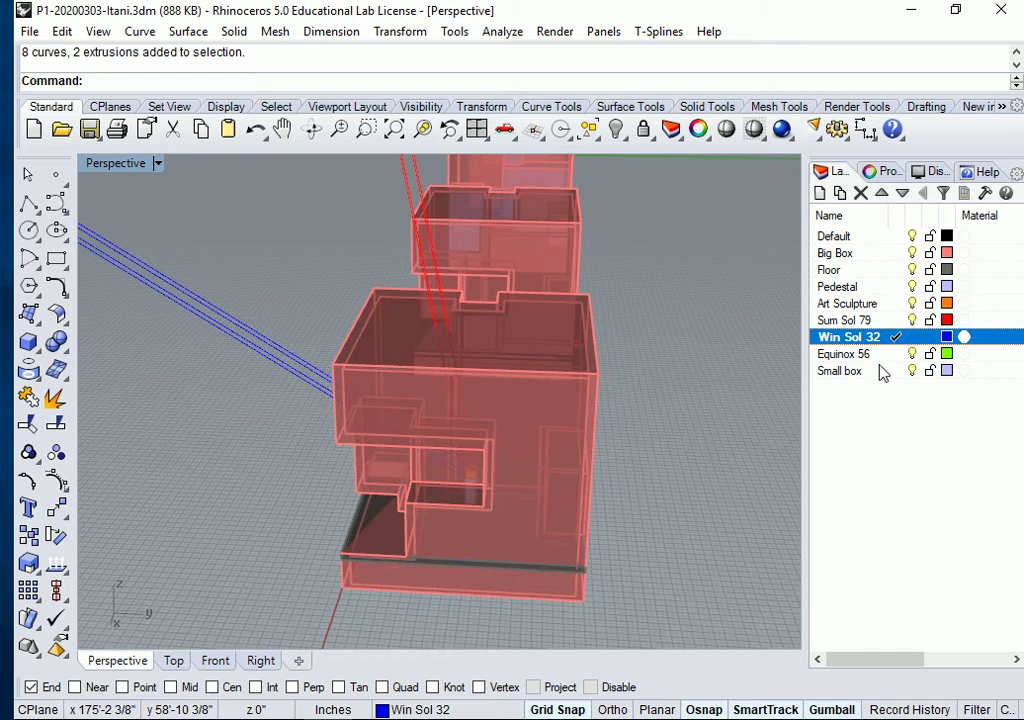
pyautogui.click(872, 173)
pyautogui.click(836, 172)
pyautogui.click(912, 253)
pyautogui.moveTo(609, 489); pyautogui.dragTo(635, 416, button='right')
pyautogui.moveTo(498, 389); pyautogui.dragTo(584, 418, button='right')
pyautogui.scroll(-3, 584, 418)
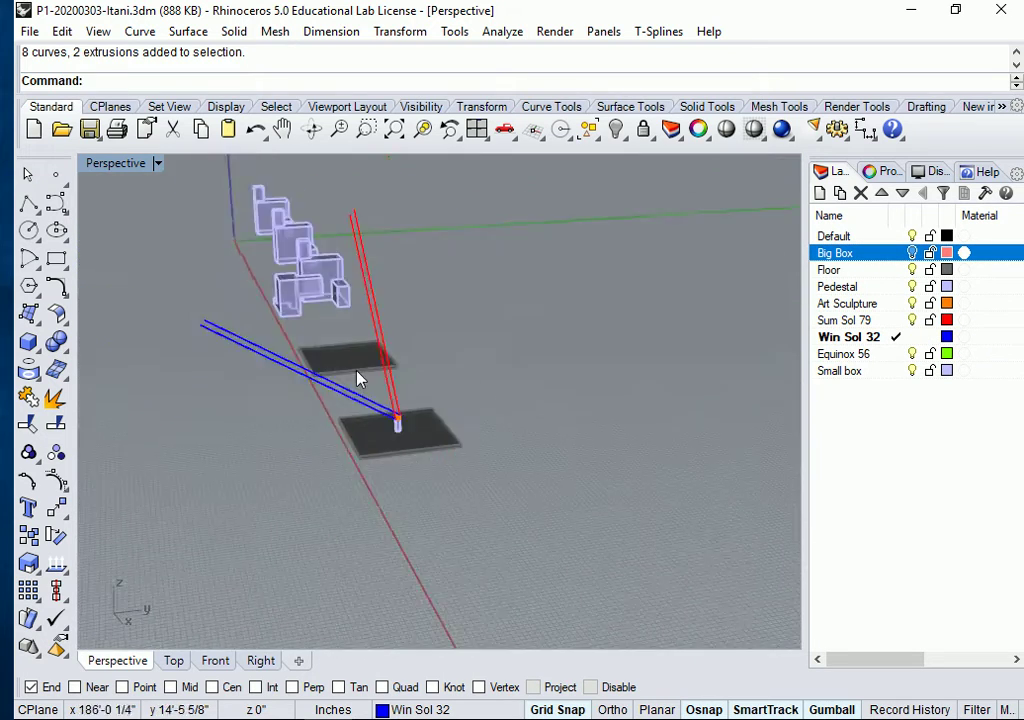
# - Hide the Small box layer so only the floors, pedestal, sculpture and solar lines remain shown
pyautogui.click(272, 220)
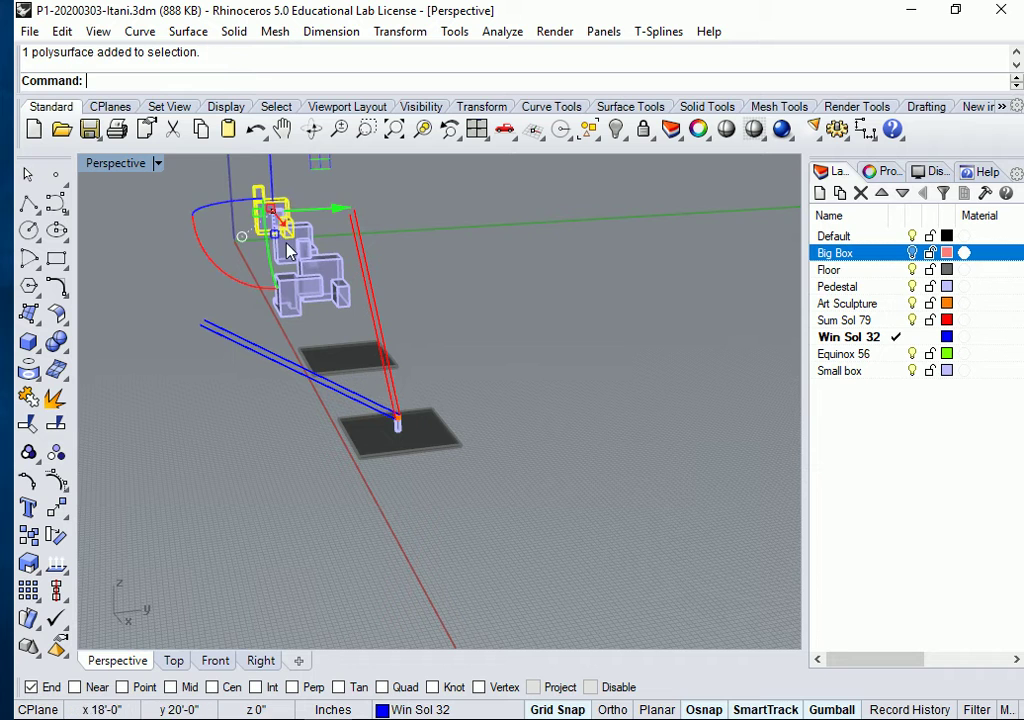
pyautogui.click(509, 260)
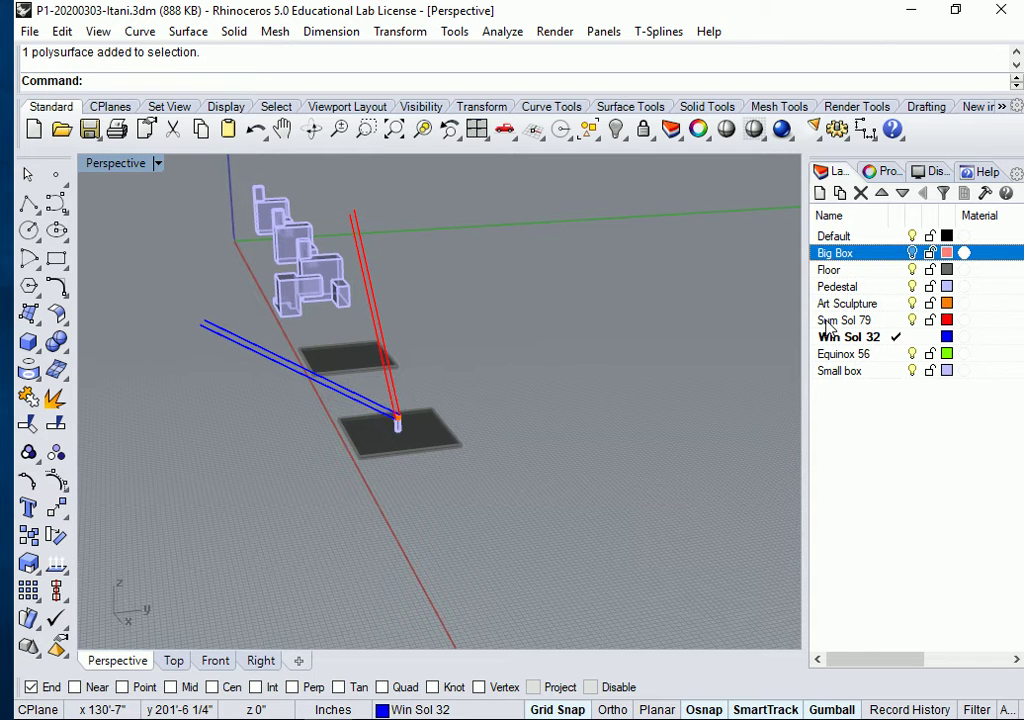
pyautogui.click(912, 371)
pyautogui.moveTo(523, 294); pyautogui.dragTo(624, 354, button='right')
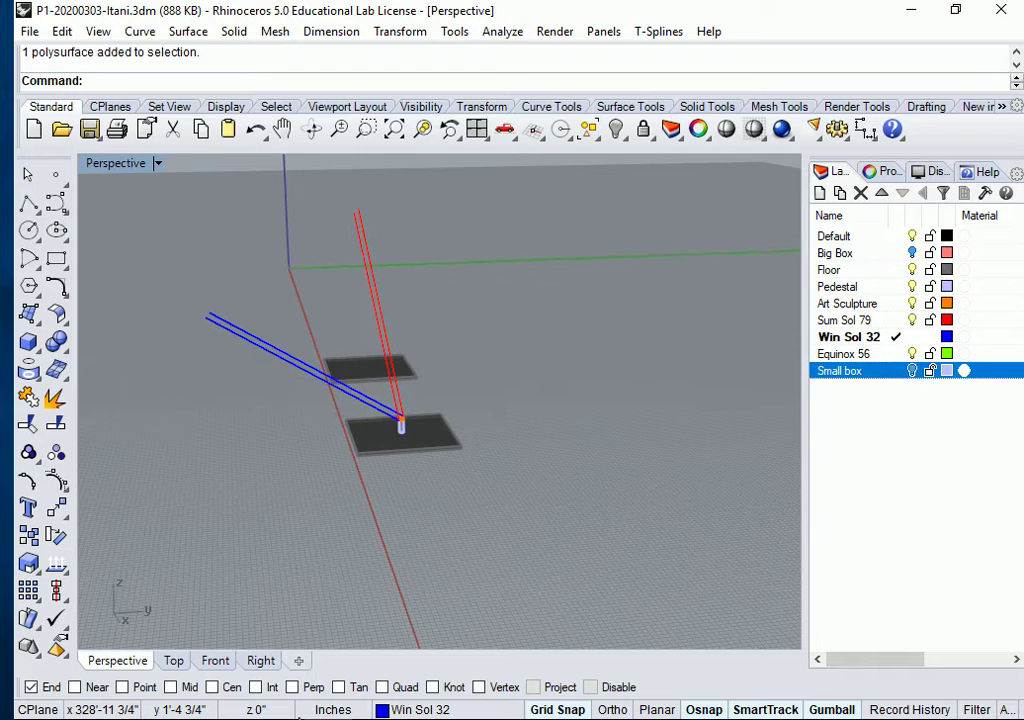
# - Show the sculpture and pedestal in the Right view and make Equinox 56 the current layer
pyautogui.click(261, 660)
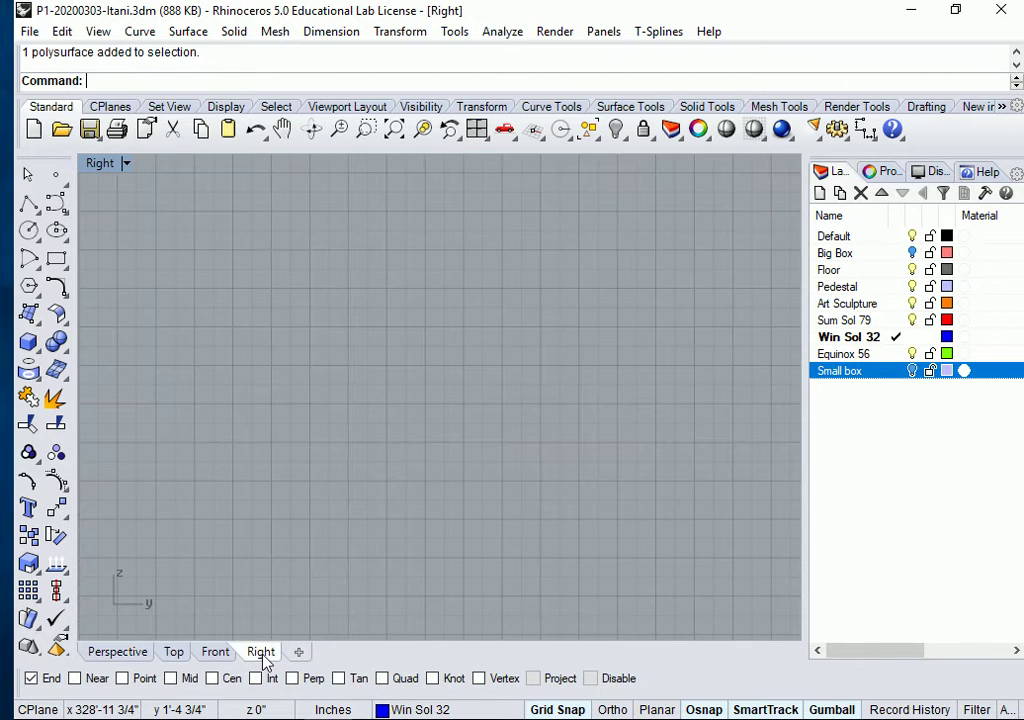
pyautogui.scroll(-4, 405, 416)
pyautogui.scroll(5, 490, 420)
pyautogui.scroll(2, 488, 420)
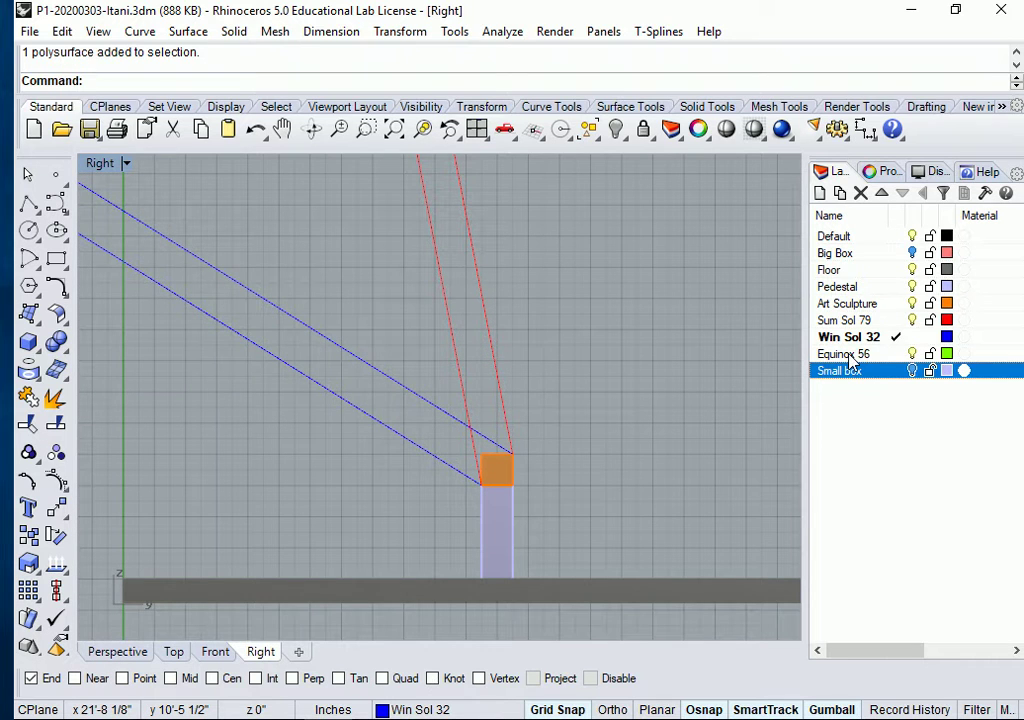
pyautogui.click(895, 354)
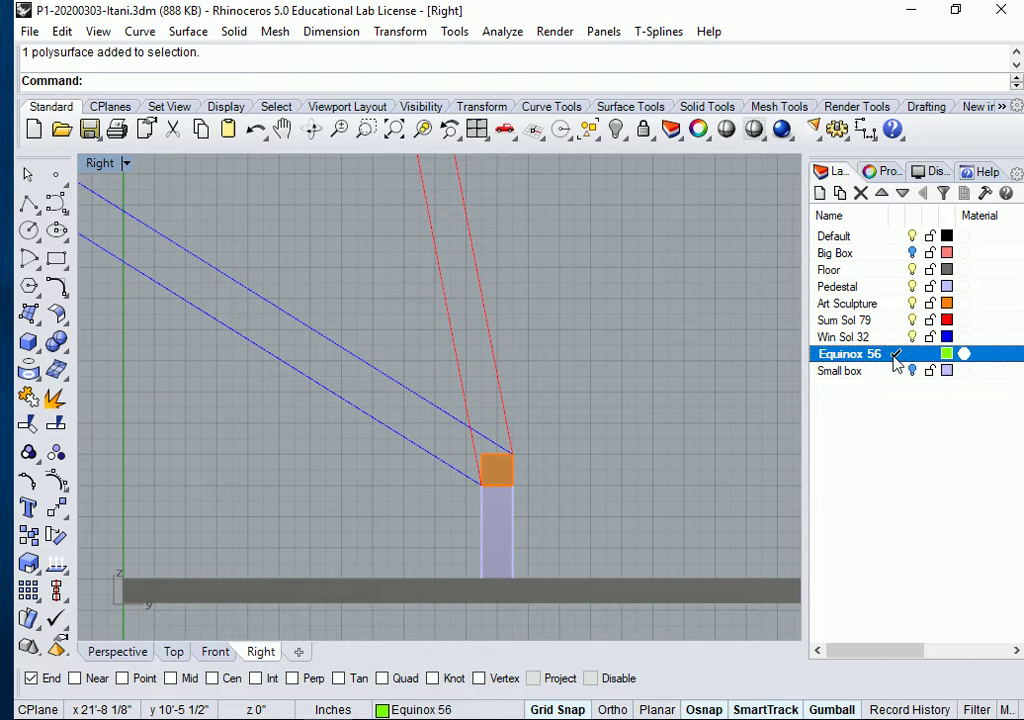
# - Draw a horizontal line about 50' long in the negative Y direction from the sculpture's lower corner where the solar lines meet
pyautogui.scroll(-2, 588, 444)
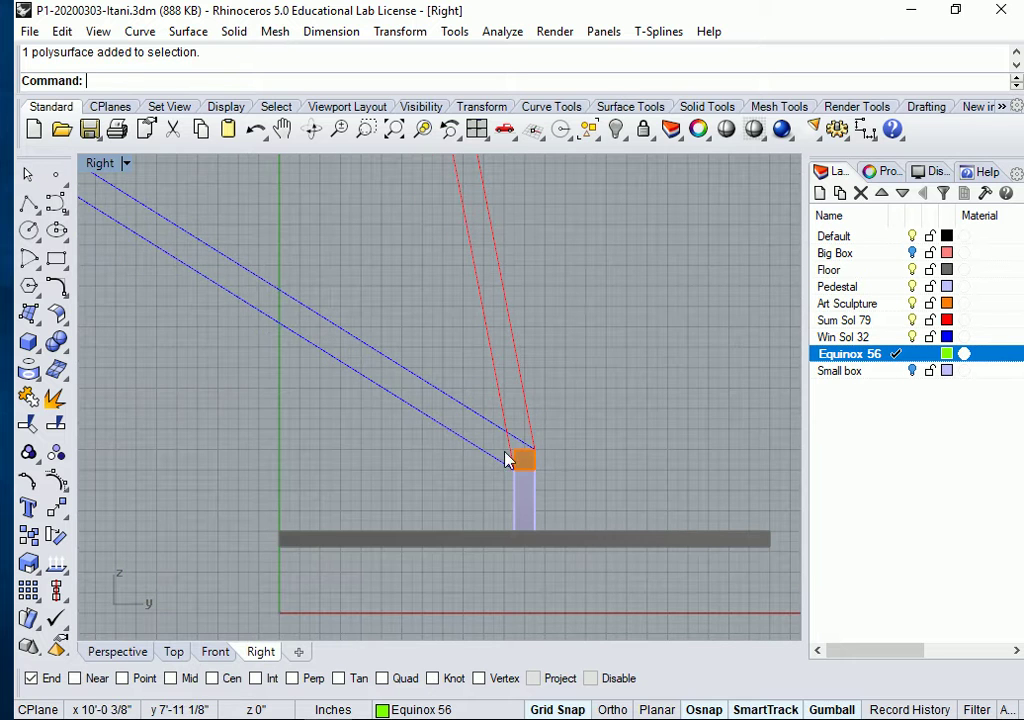
pyautogui.moveTo(393, 441); pyautogui.dragTo(485, 455, button='right')
pyautogui.scroll(-1, 485, 455)
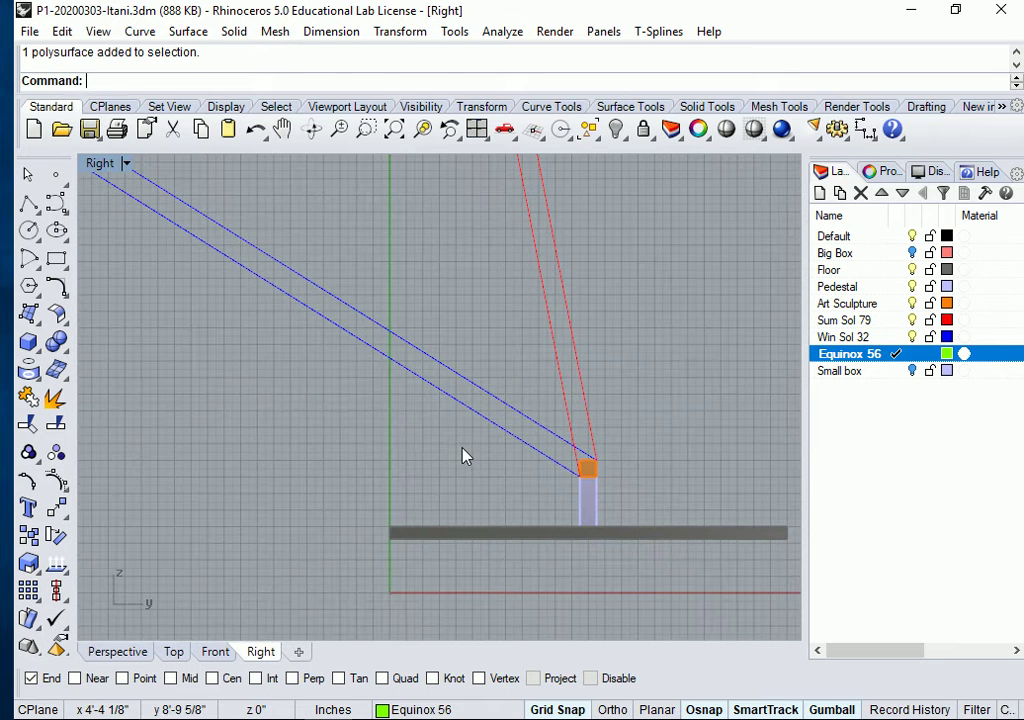
pyautogui.write('line')
pyautogui.press('Return')
pyautogui.click(581, 479)
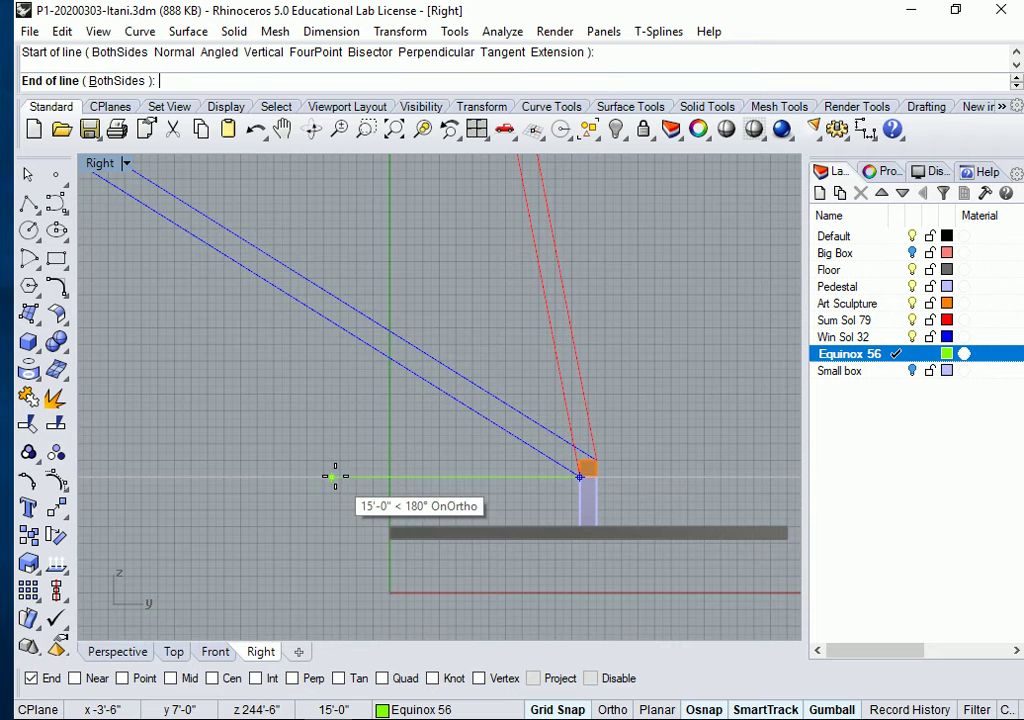
pyautogui.scroll(-2, 320, 475)
pyautogui.scroll(-2, 280, 474)
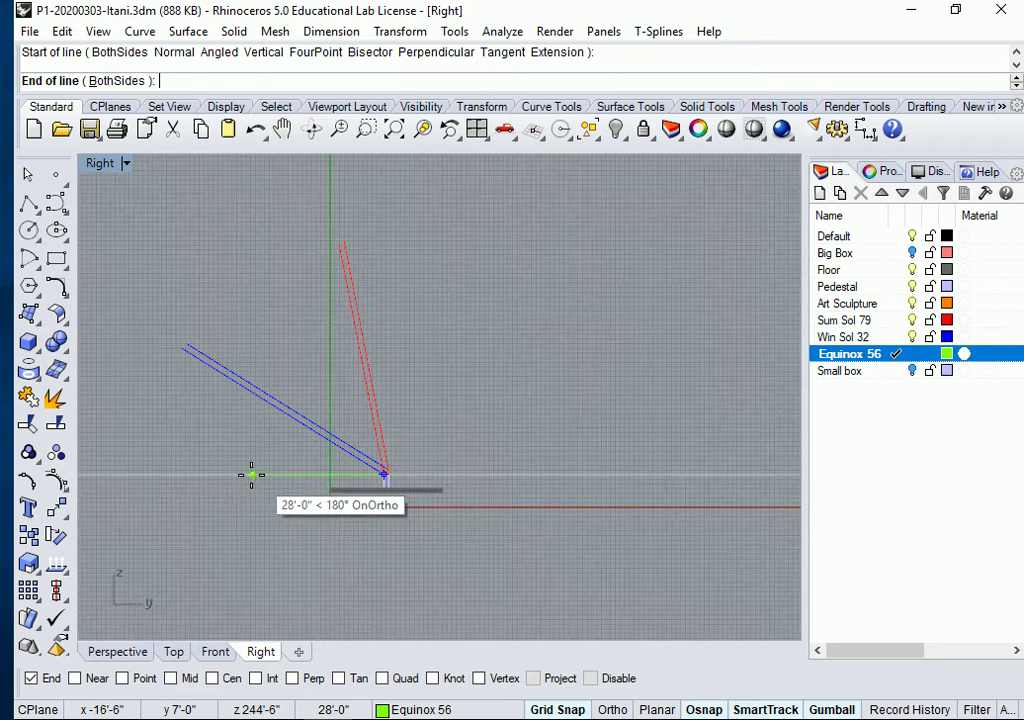
pyautogui.click(149, 474)
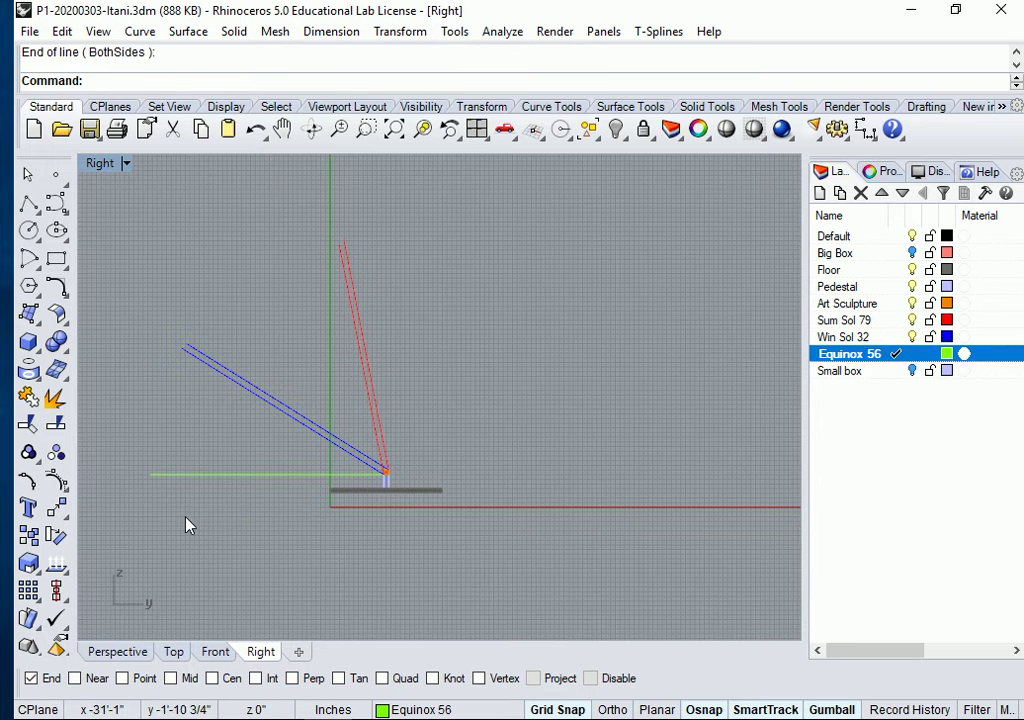
pyautogui.press('Return')
pyautogui.scroll(1, 340, 472)
pyautogui.scroll(2, 340, 472)
pyautogui.press('Escape')
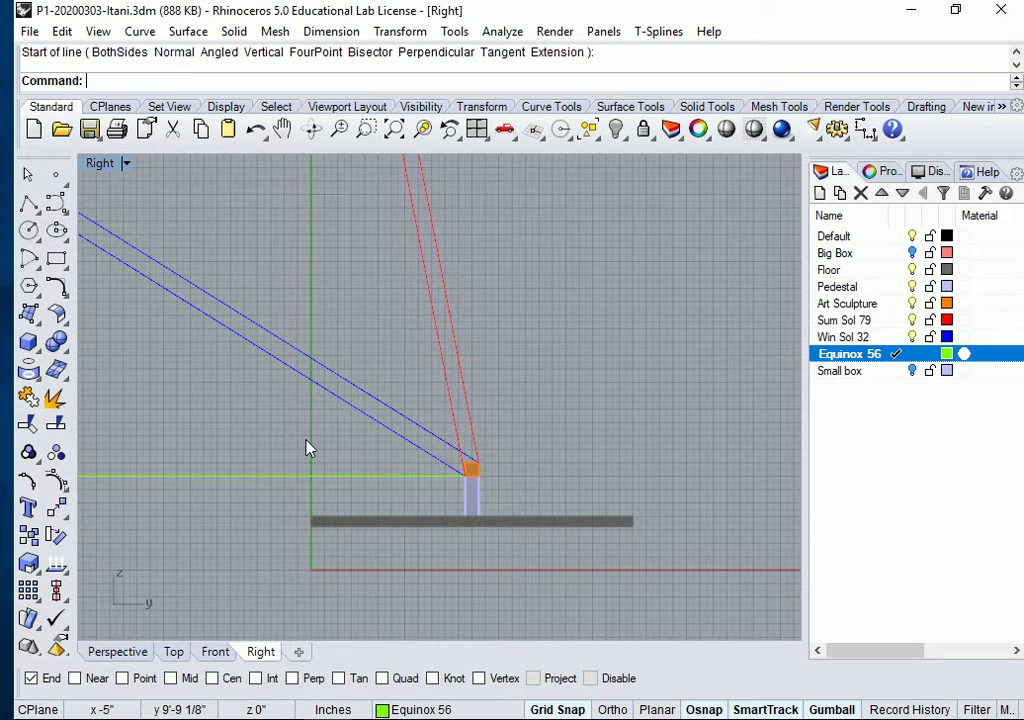
# - Rotate the new horizontal line by -56 degrees about its endpoint at the sculpture's lower corner
pyautogui.write('Rotat')
pyautogui.press('Return')
pyautogui.click(229, 487)
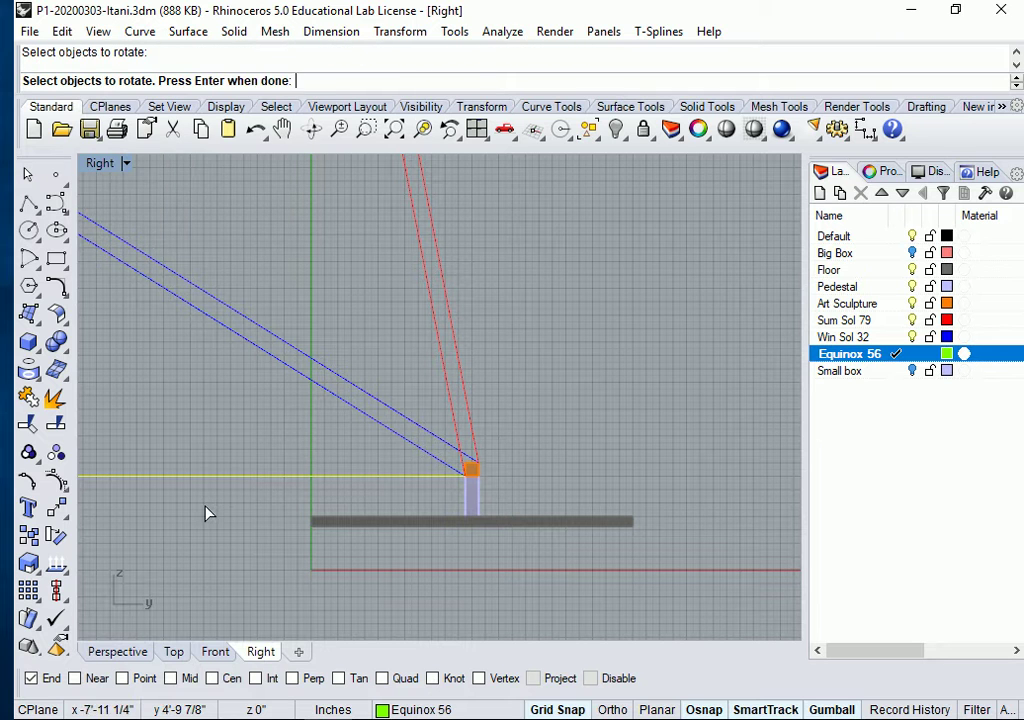
pyautogui.press('Return')
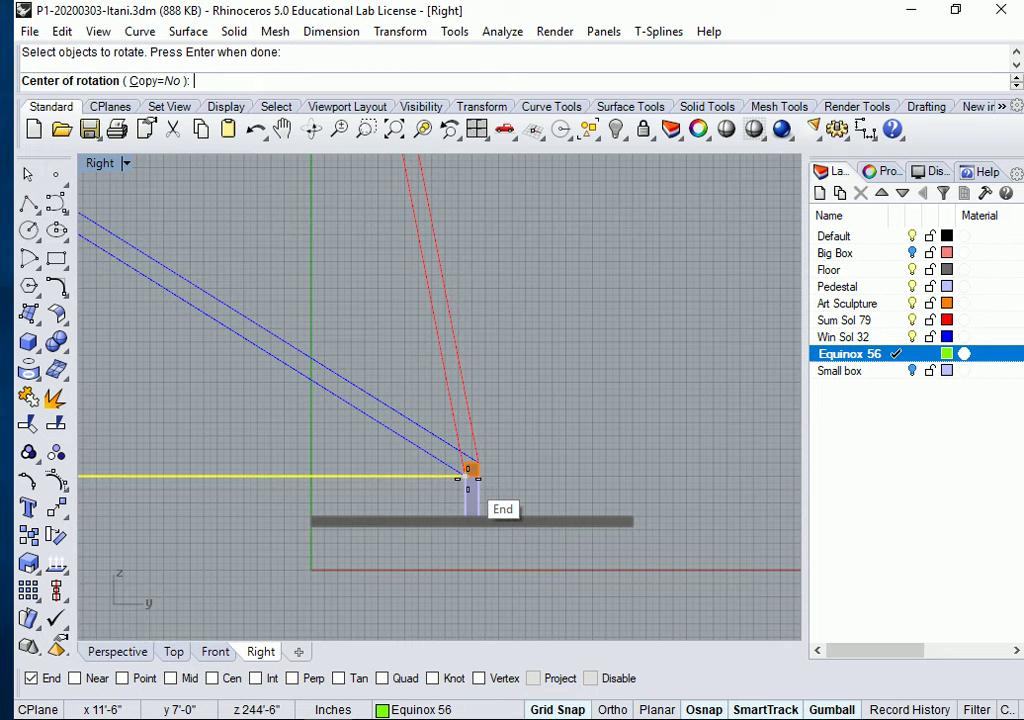
pyautogui.click(467, 472)
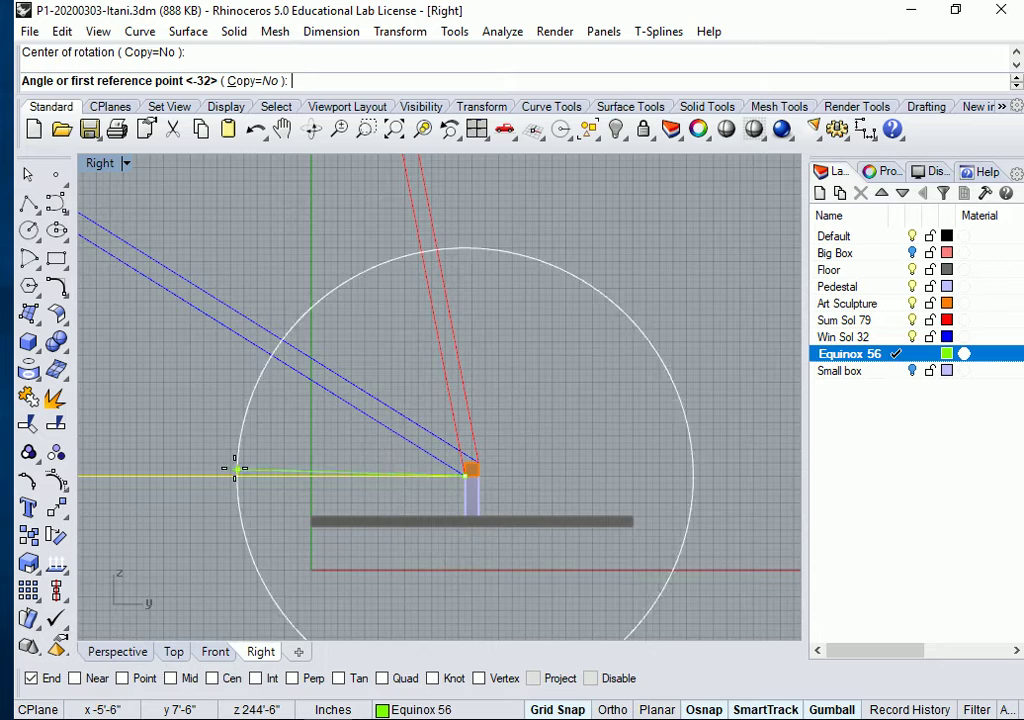
pyautogui.scroll(-5, 225, 470)
pyautogui.scroll(-2, 190, 470)
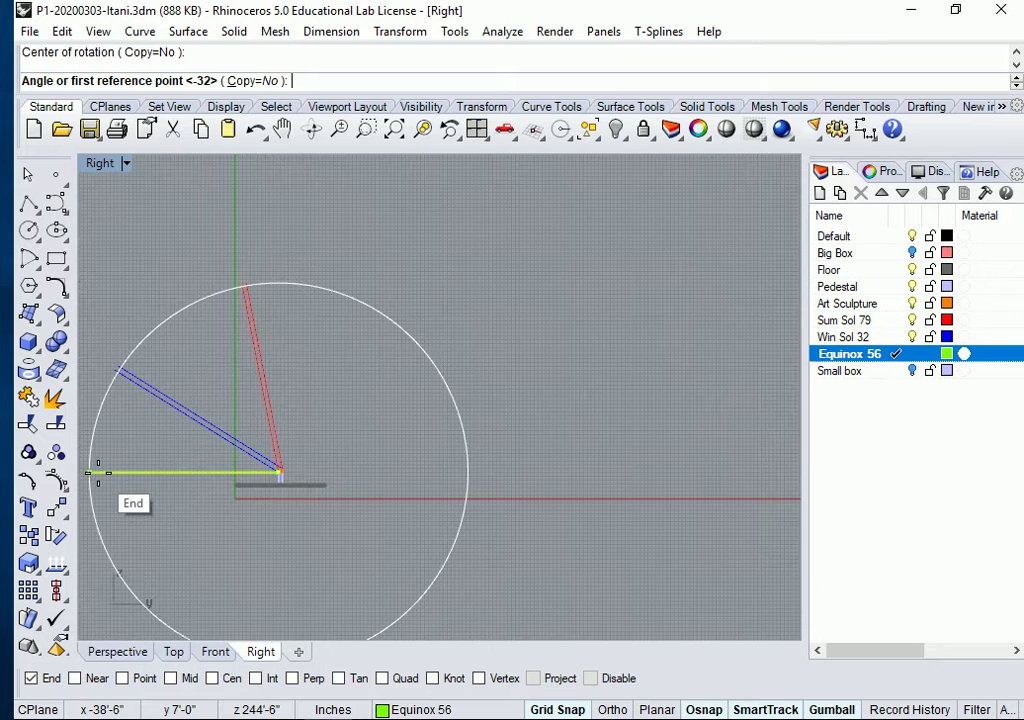
pyautogui.click(97, 473)
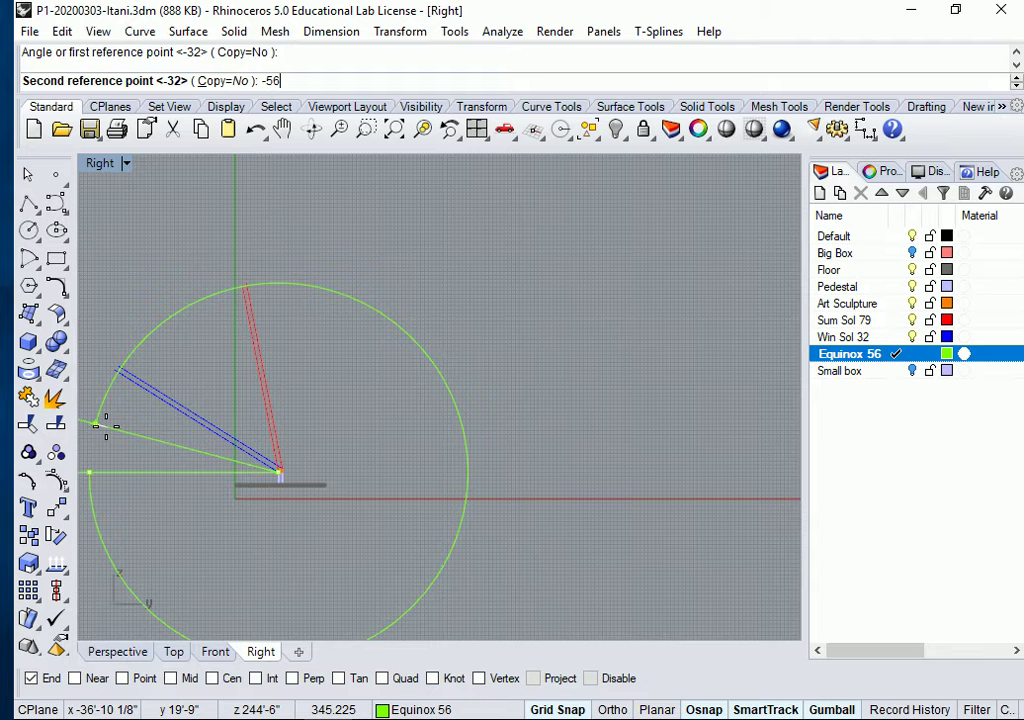
pyautogui.press('Return')
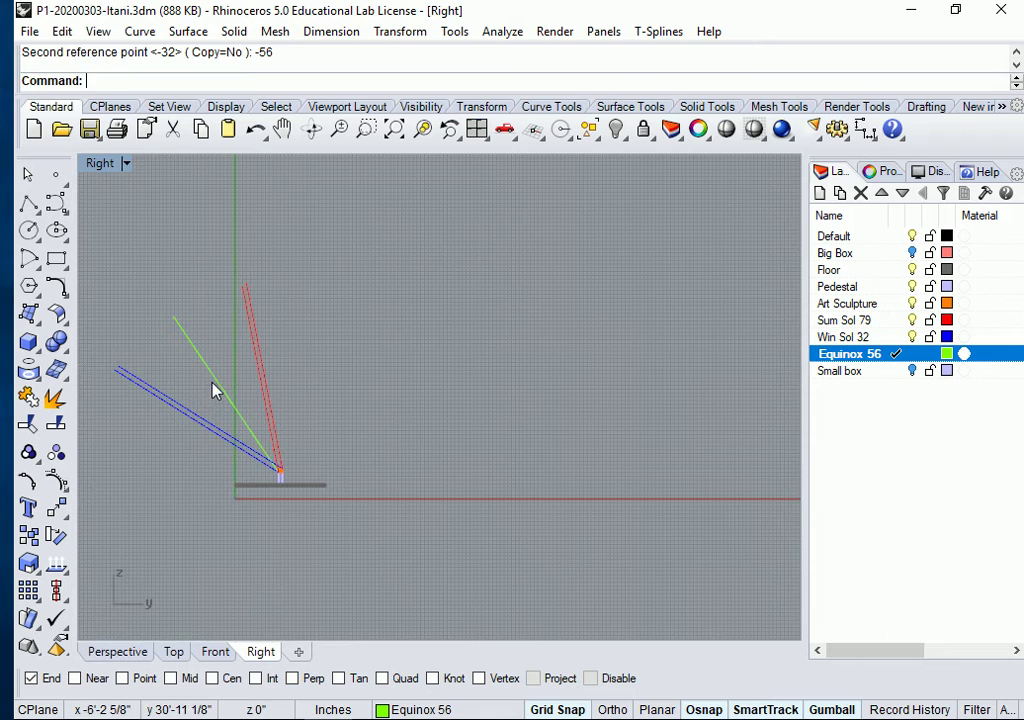
pyautogui.scroll(5, 231, 448)
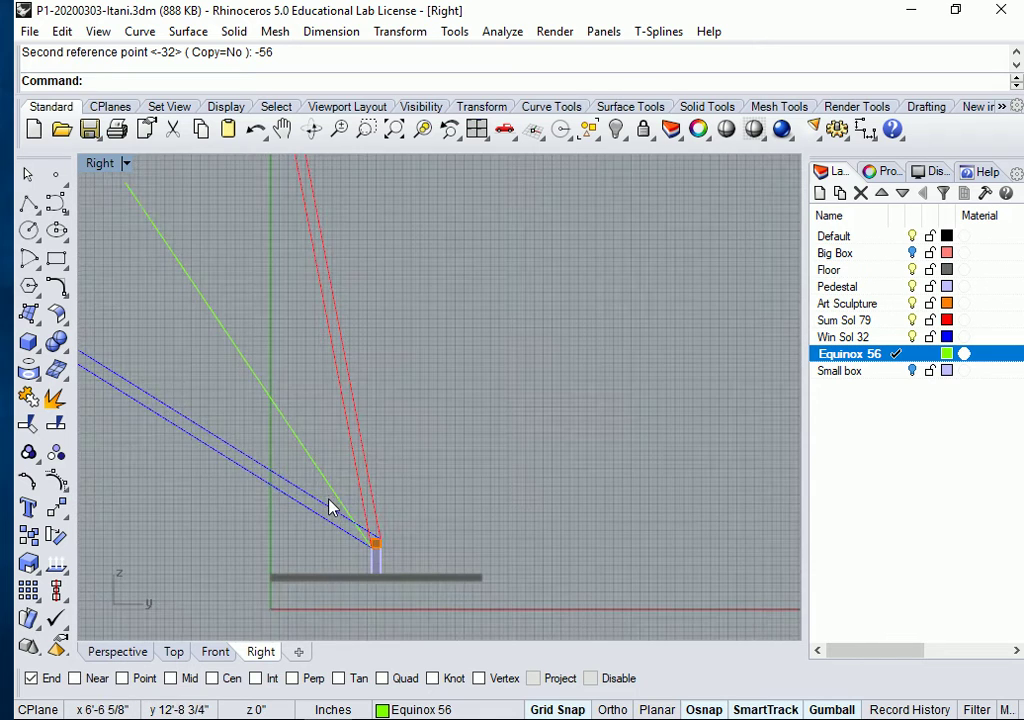
pyautogui.moveTo(213, 455); pyautogui.dragTo(328, 513, button='right')
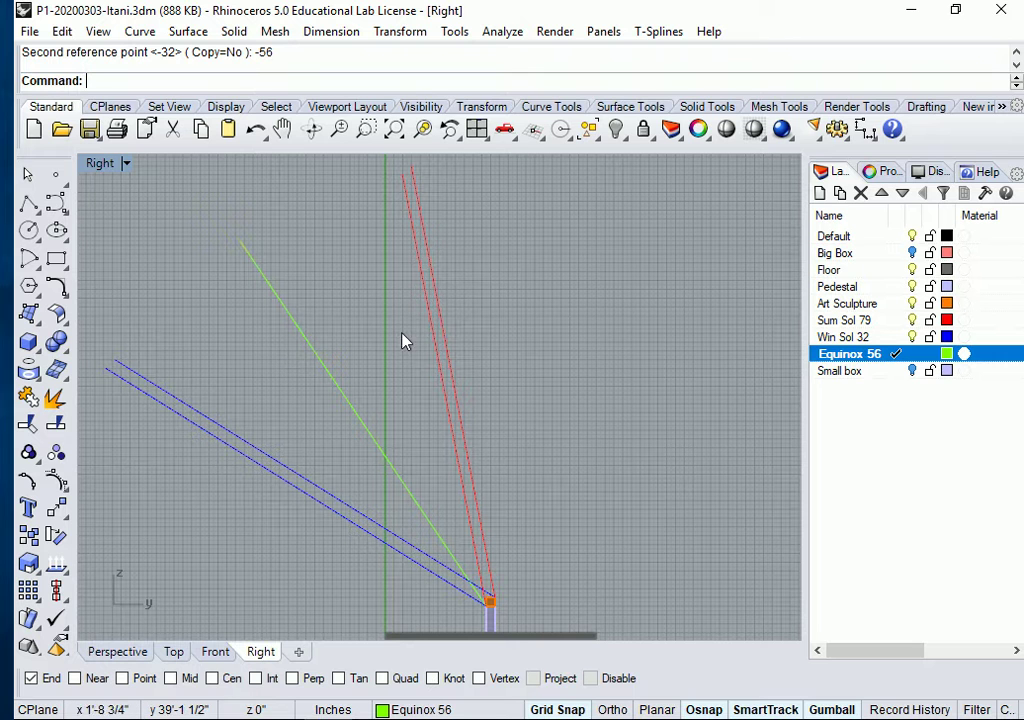
pyautogui.moveTo(438, 311); pyautogui.dragTo(438, 311)
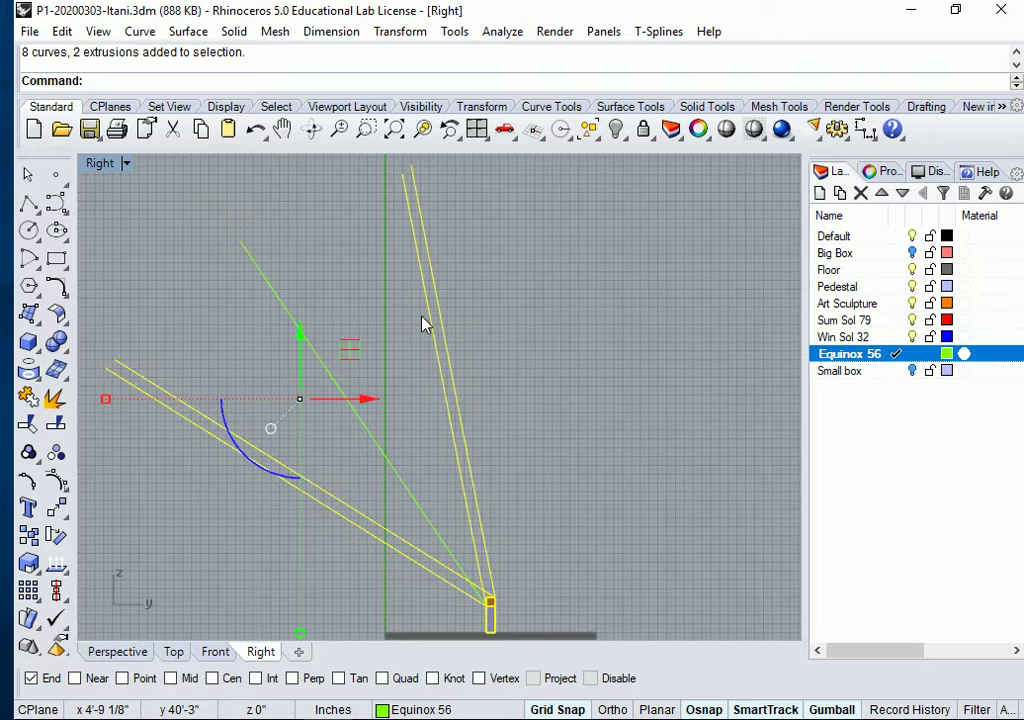
pyautogui.press('Escape')
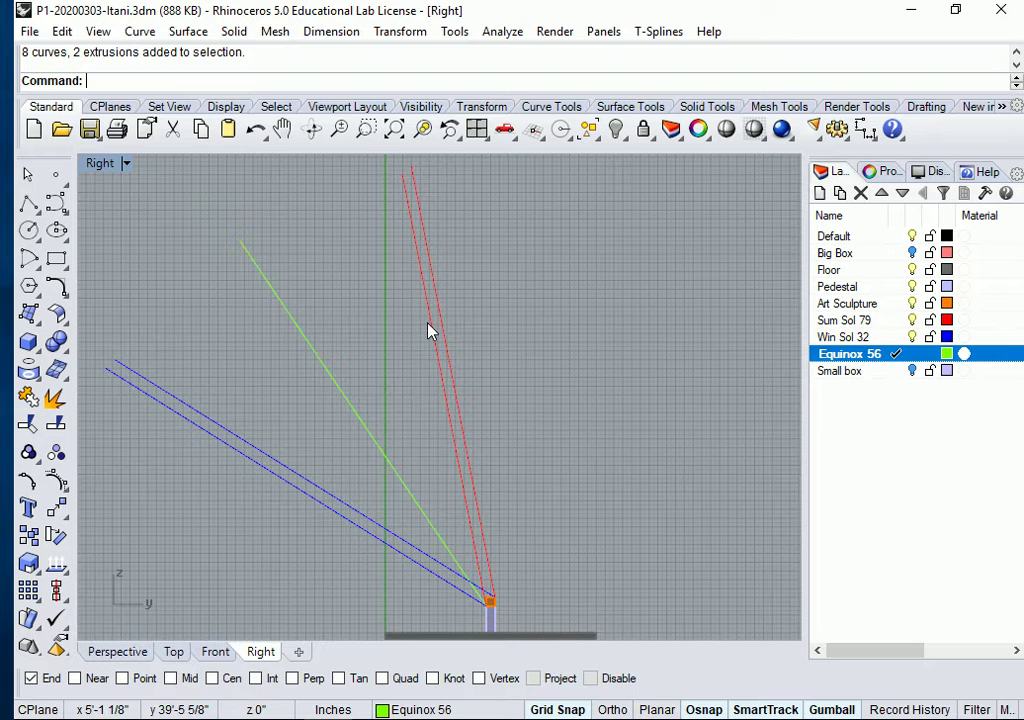
pyautogui.moveTo(353, 552); pyautogui.dragTo(325, 477, button='right')
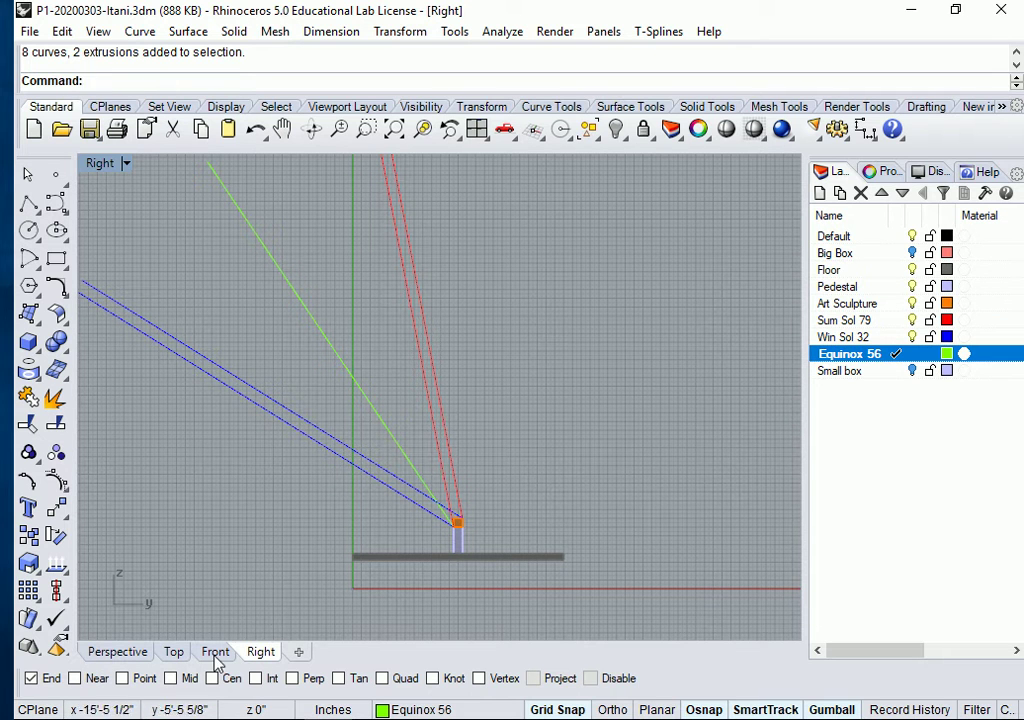
# - Return to the Perspective view and hide the Sum Sol 79, Win Sol 32 and Floor layers
pyautogui.click(125, 652)
pyautogui.scroll(5, 425, 435)
pyautogui.moveTo(450, 462); pyautogui.dragTo(434, 459, button='right')
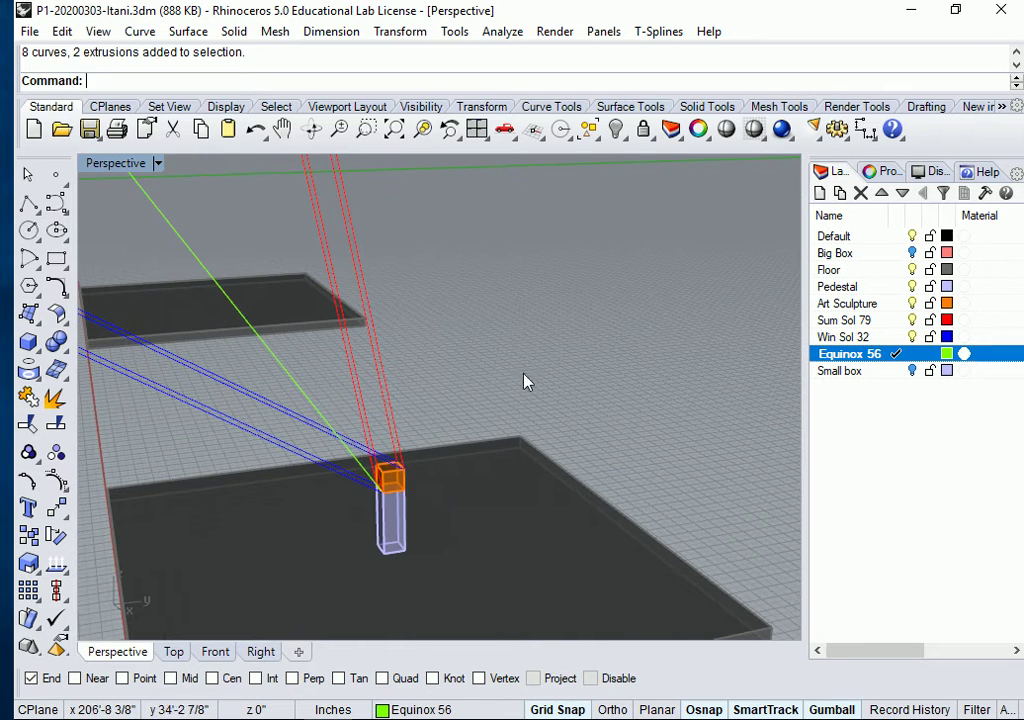
pyautogui.click(912, 320)
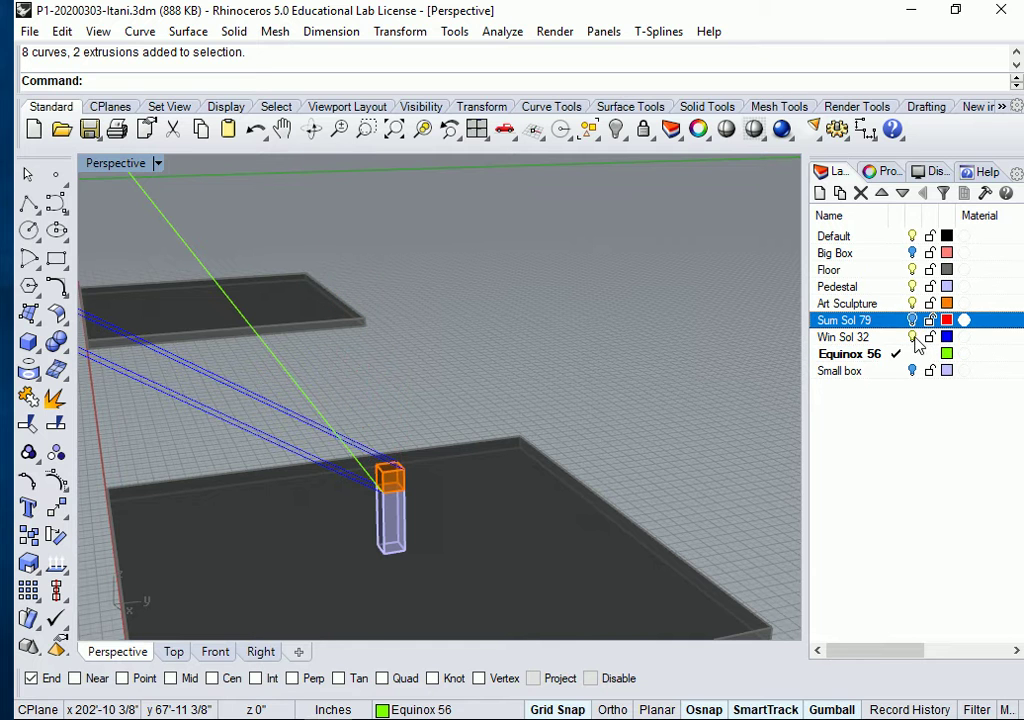
pyautogui.click(912, 337)
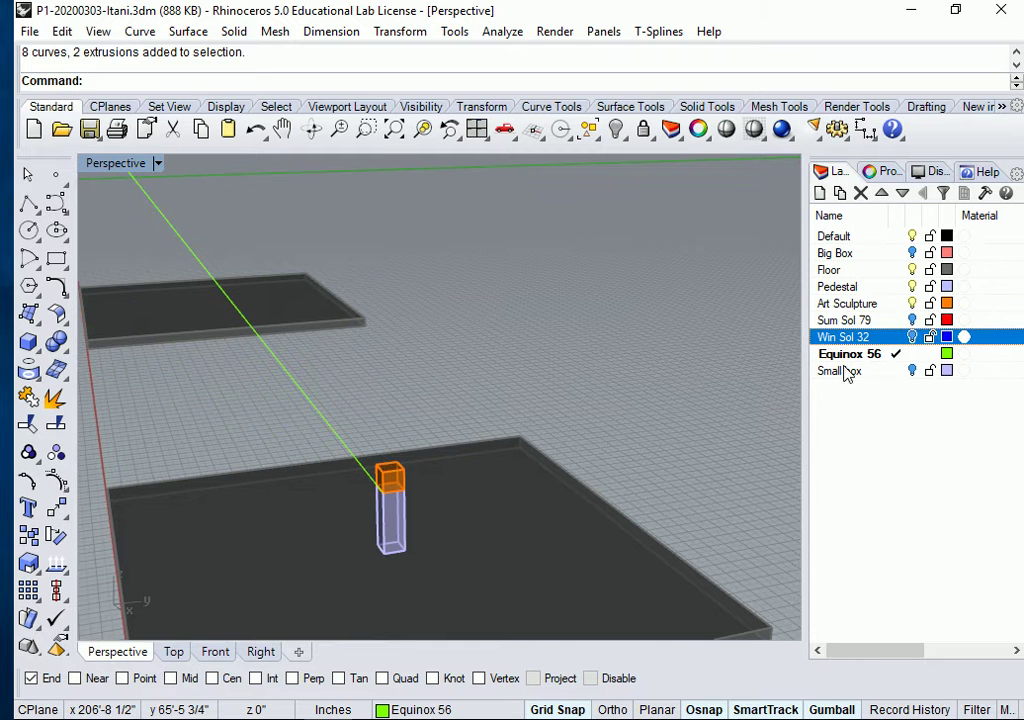
pyautogui.click(912, 270)
# - Copy the Equinox 56 line from the sculpture's lower front corner to its other lower south corner and the two upper north corners
pyautogui.moveTo(396, 491); pyautogui.dragTo(389, 498, button='right')
pyautogui.scroll(5, 345, 496)
pyautogui.scroll(2, 318, 508)
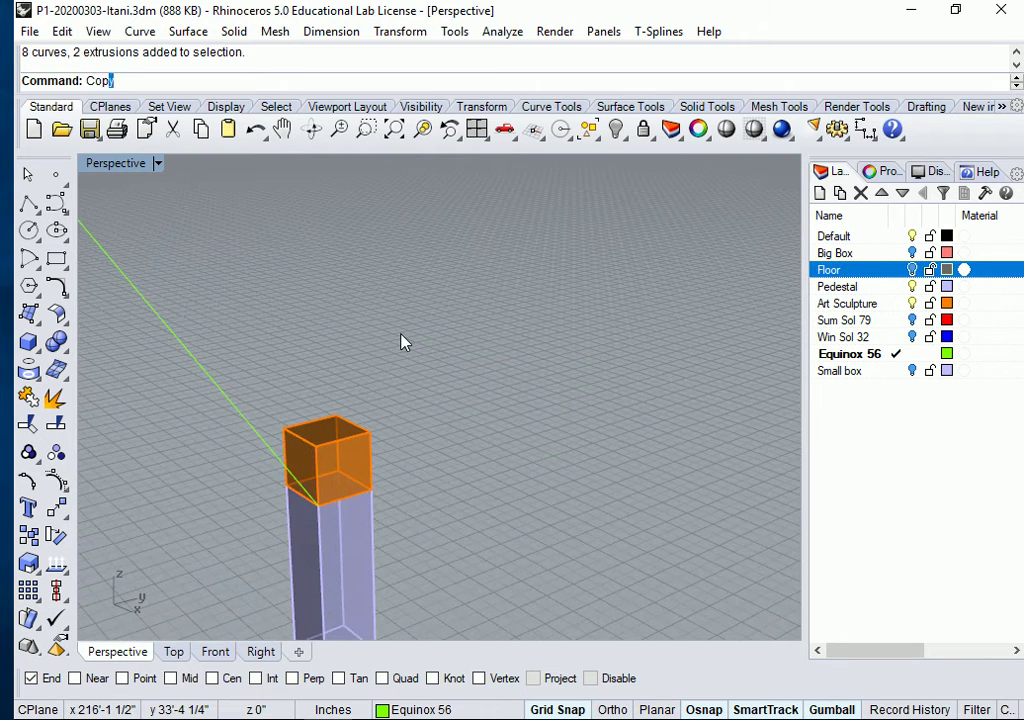
pyautogui.press('Return')
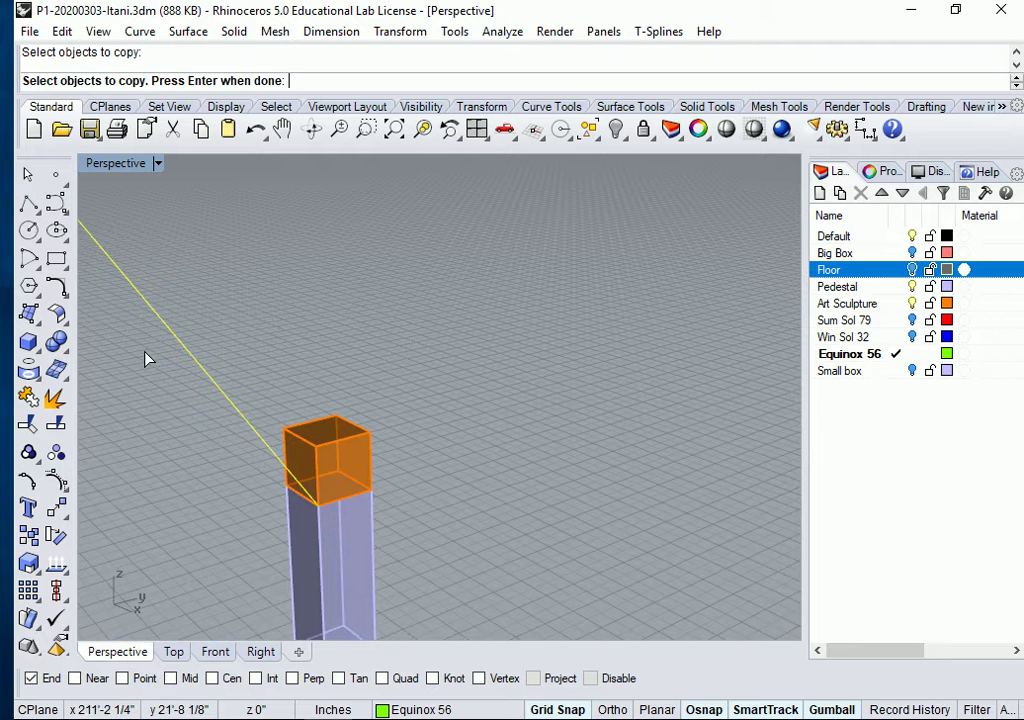
pyautogui.press('Return')
pyautogui.click(318, 506)
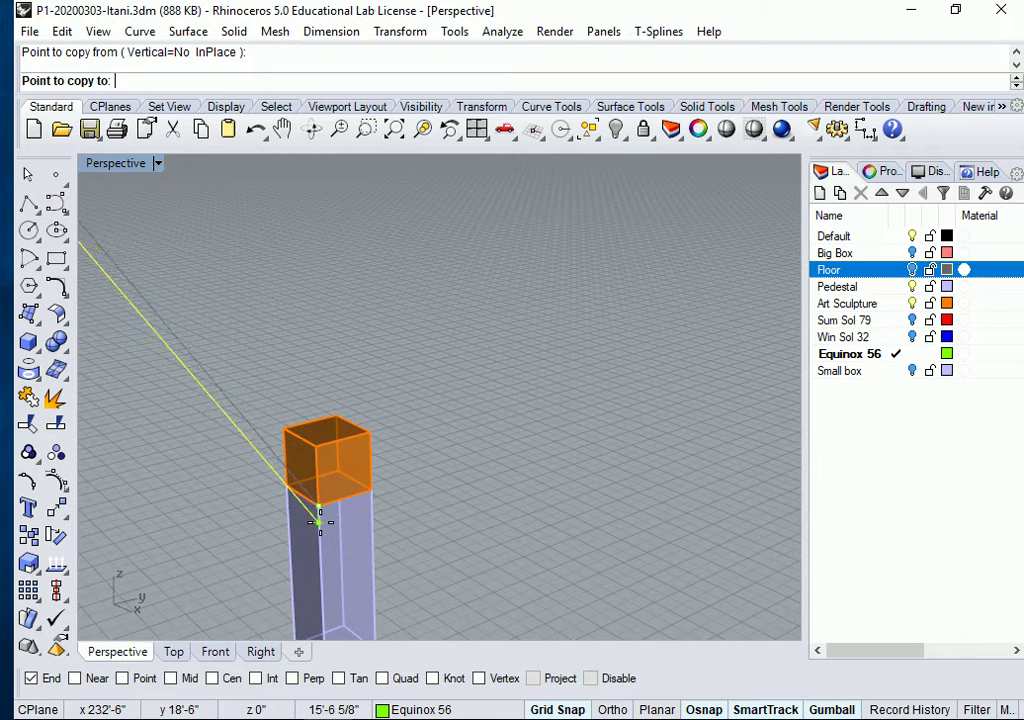
pyautogui.click(286, 487)
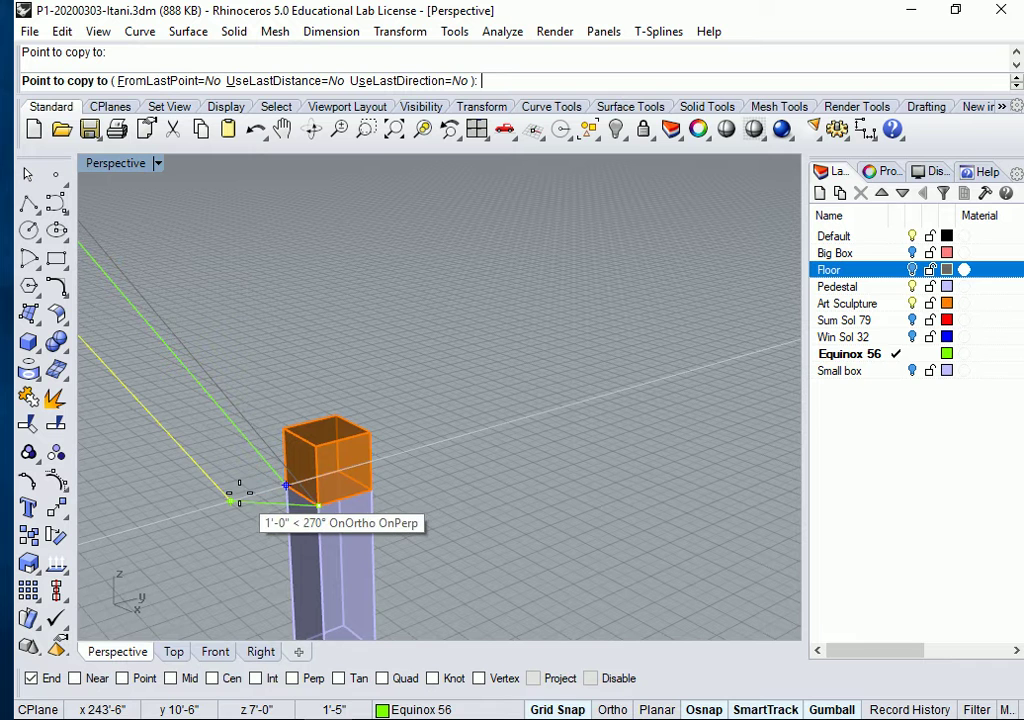
pyautogui.click(338, 411)
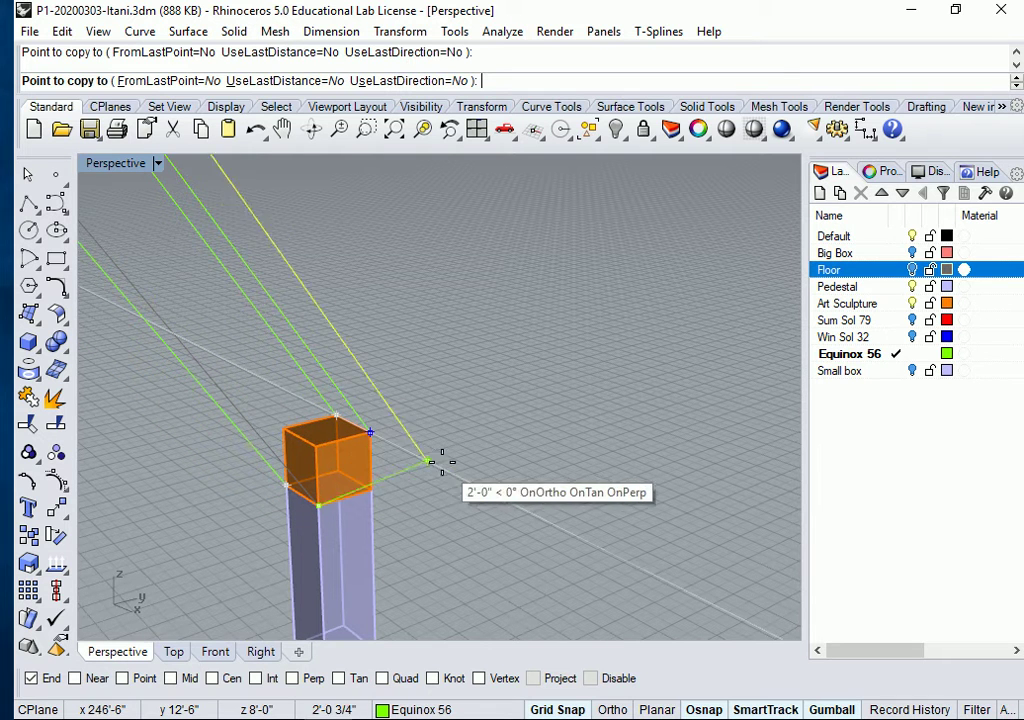
pyautogui.press('Return')
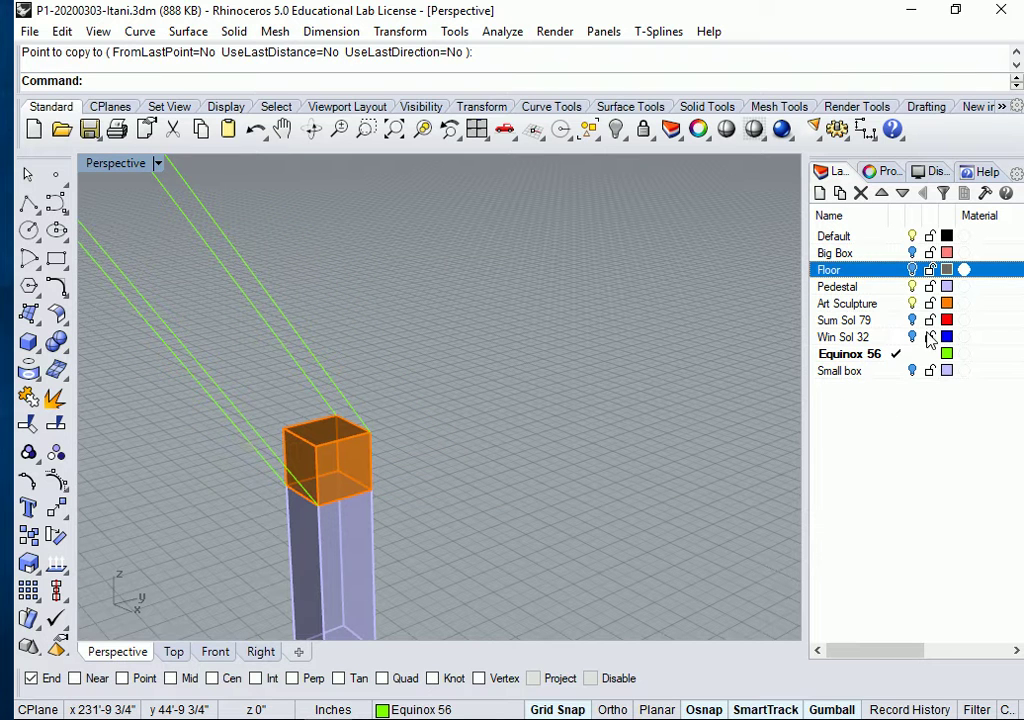
# - Turn the Floor, Sum Sol 79 and Win Sol 32 layers back on and compare the three sets of solar lines at the sculpture
pyautogui.click(911, 270)
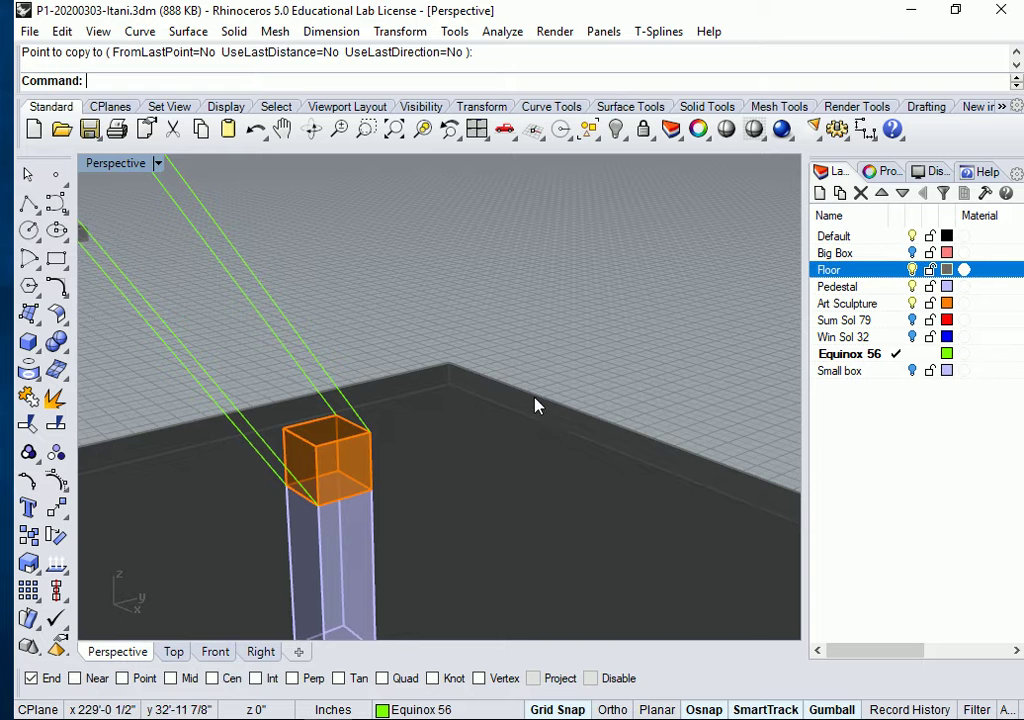
pyautogui.click(911, 320)
pyautogui.click(911, 337)
pyautogui.moveTo(697, 350); pyautogui.dragTo(610, 265, button='right')
pyautogui.scroll(-2, 405, 440)
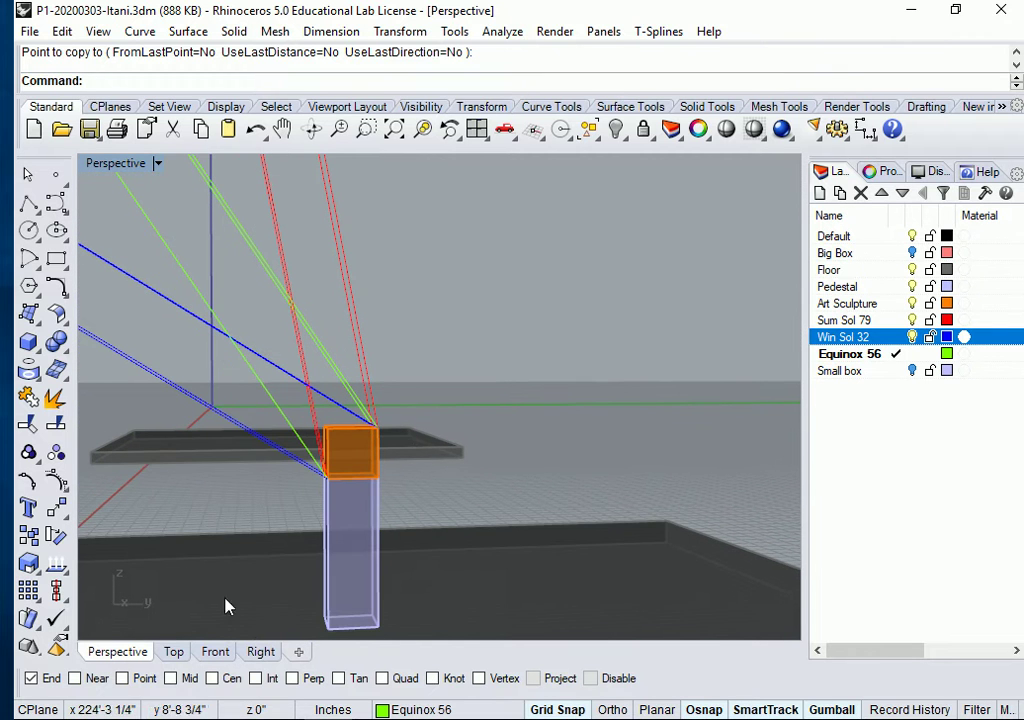
pyautogui.click(328, 350)
pyautogui.click(357, 334)
pyautogui.click(408, 307)
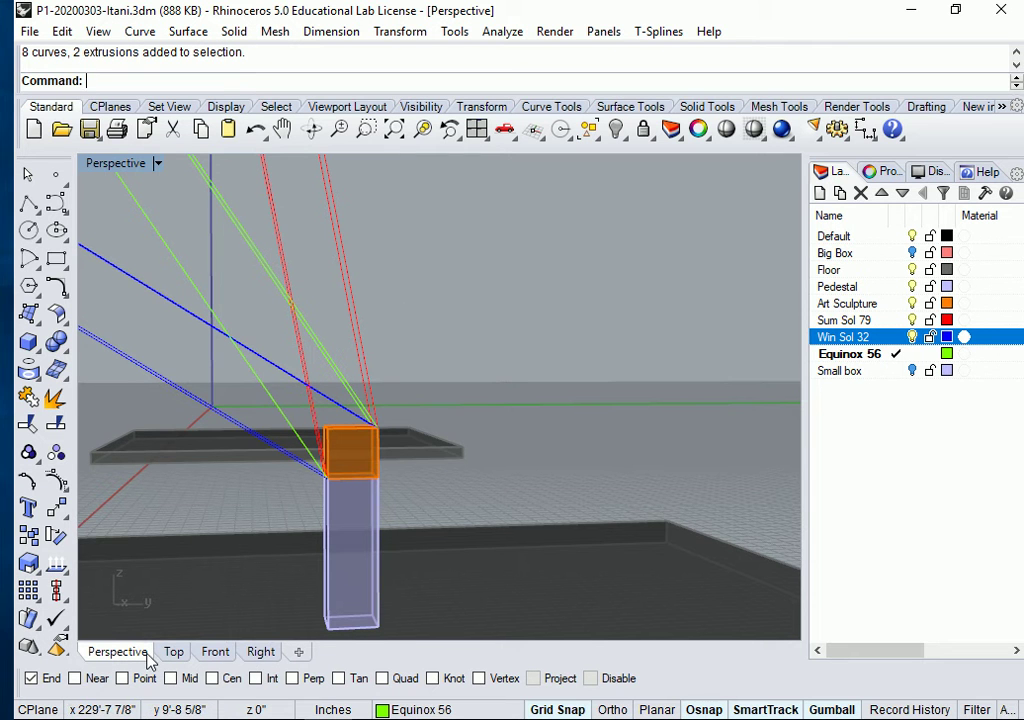
# - In the Right view, ungroup the selected sculpture, pedestal and solar lines
pyautogui.click(262, 655)
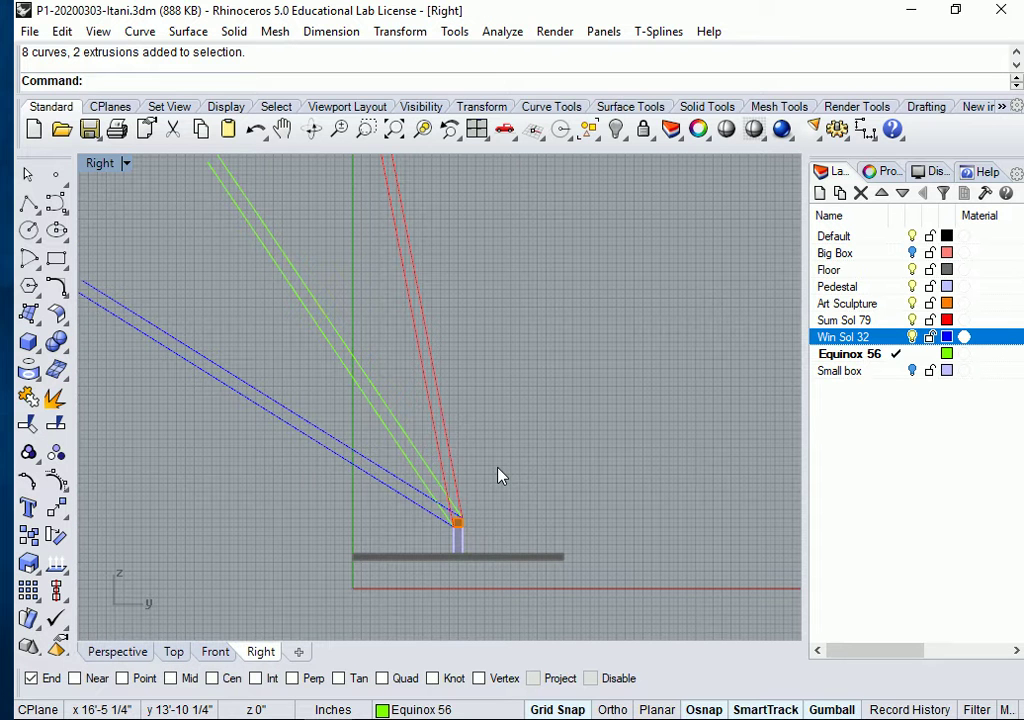
pyautogui.moveTo(494, 452); pyautogui.dragTo(423, 537)
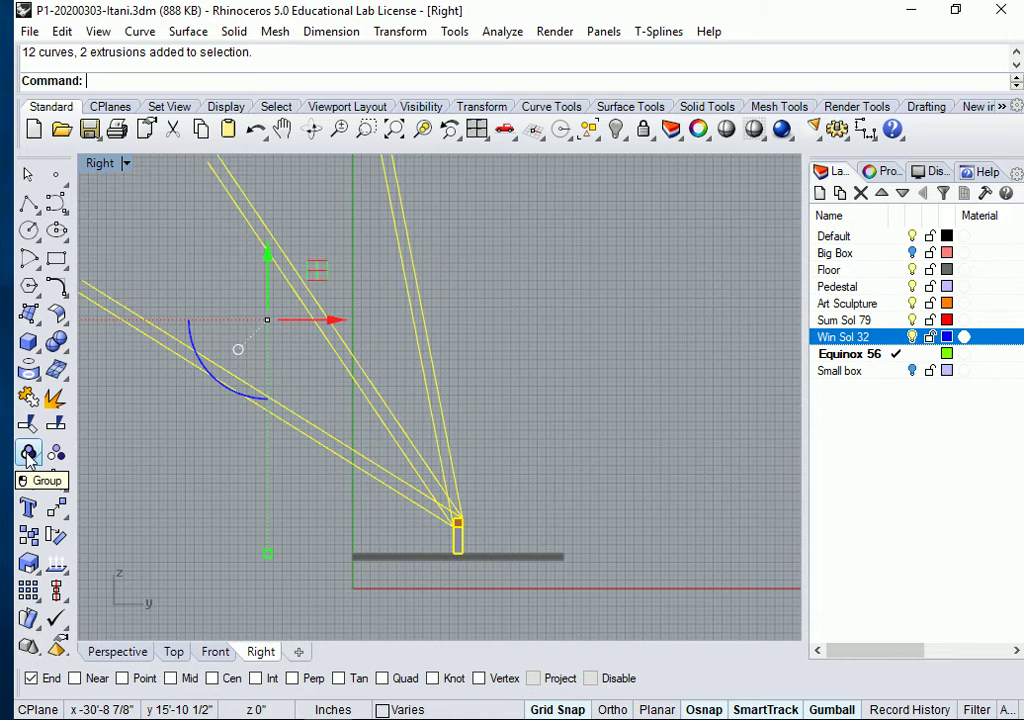
pyautogui.click(563, 440)
pyautogui.moveTo(539, 425); pyautogui.dragTo(420, 531)
pyautogui.click(54, 452)
pyautogui.click(560, 490)
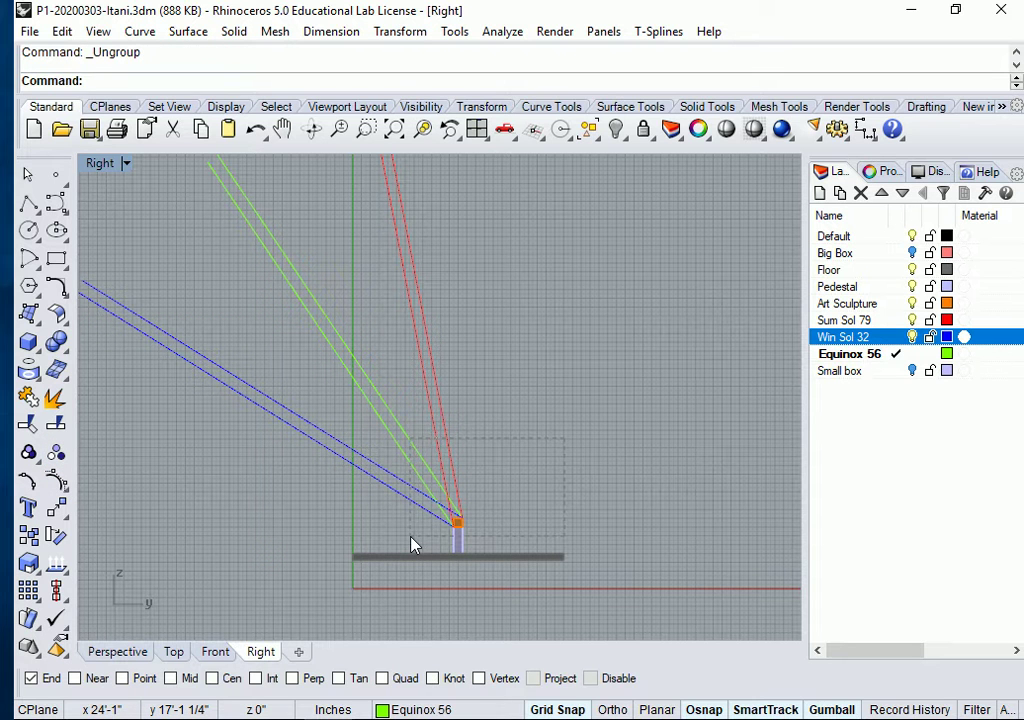
# - Group the sculpture, pedestal and all twelve solar lines, and check the group by selecting it
pyautogui.moveTo(415, 545); pyautogui.dragTo(412, 545)
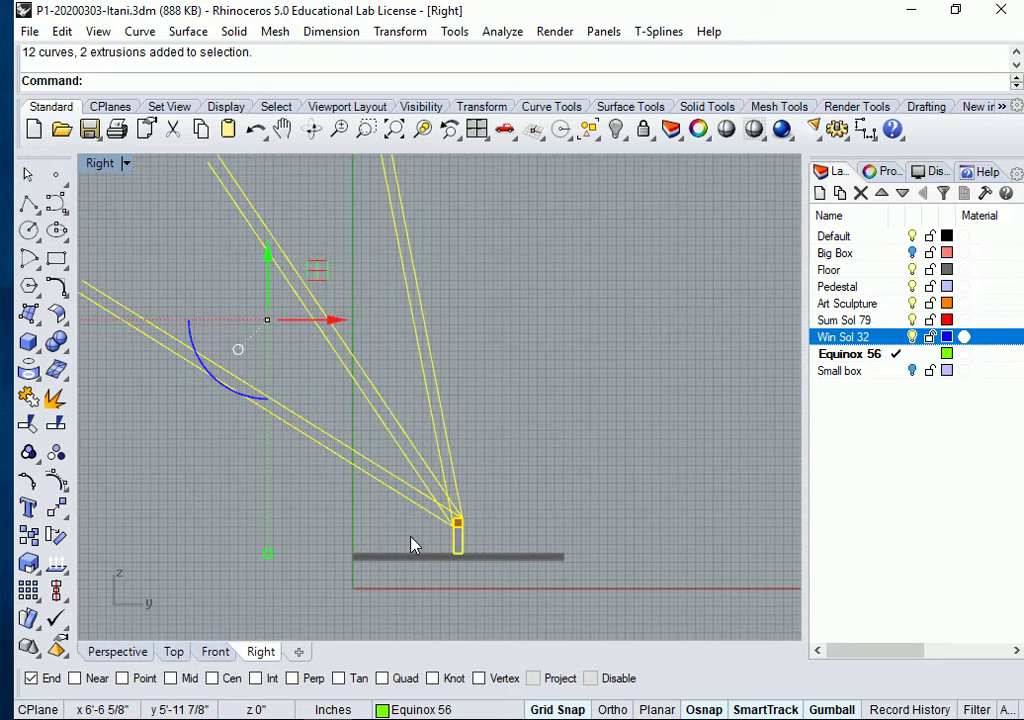
pyautogui.click(28, 454)
pyautogui.click(571, 496)
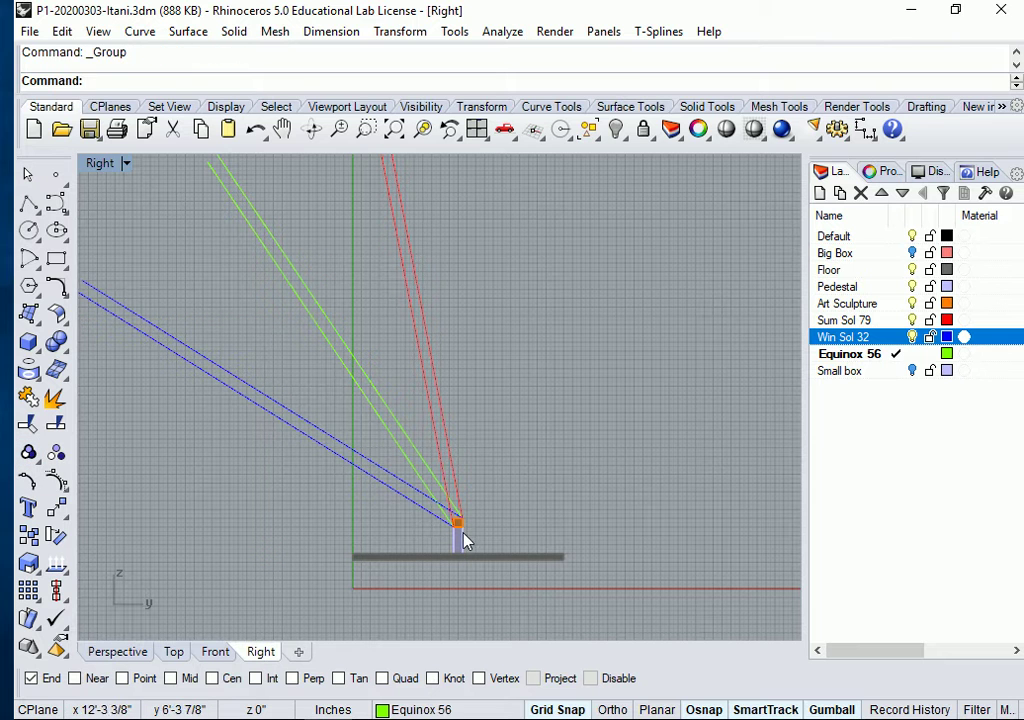
pyautogui.click(462, 543)
pyautogui.click(528, 482)
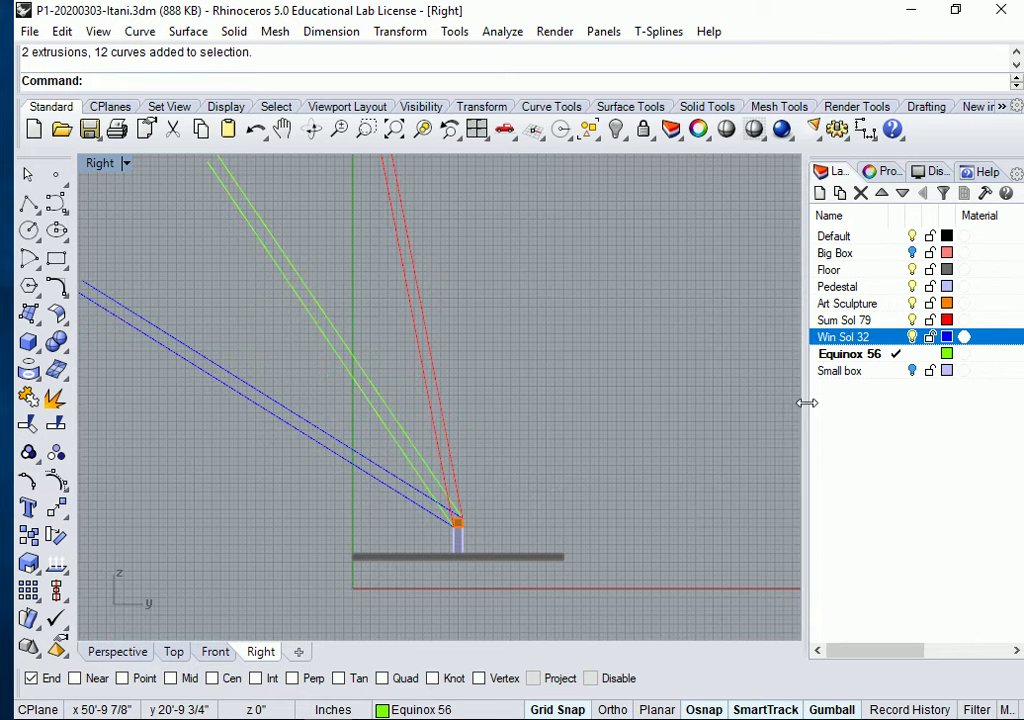
# - Show the Big Box layer and return to the Perspective view
pyautogui.click(912, 253)
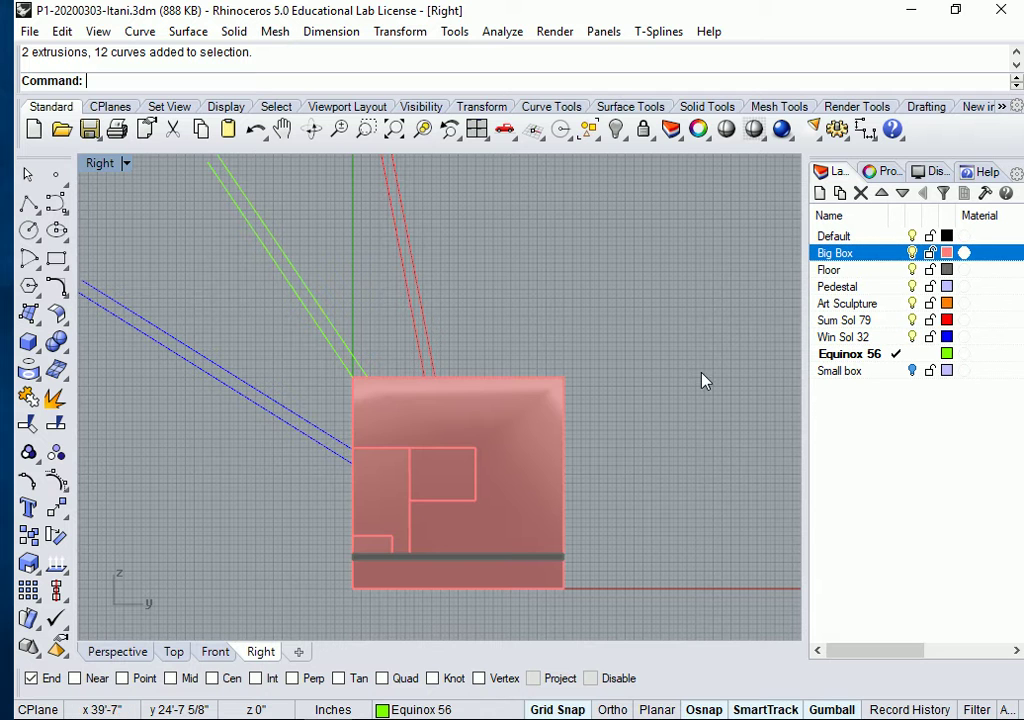
pyautogui.moveTo(601, 350)
pyautogui.mouseDown(button='right')
pyautogui.moveTo(775, 375)
pyautogui.moveTo(615, 346)
pyautogui.mouseUp(button='right')
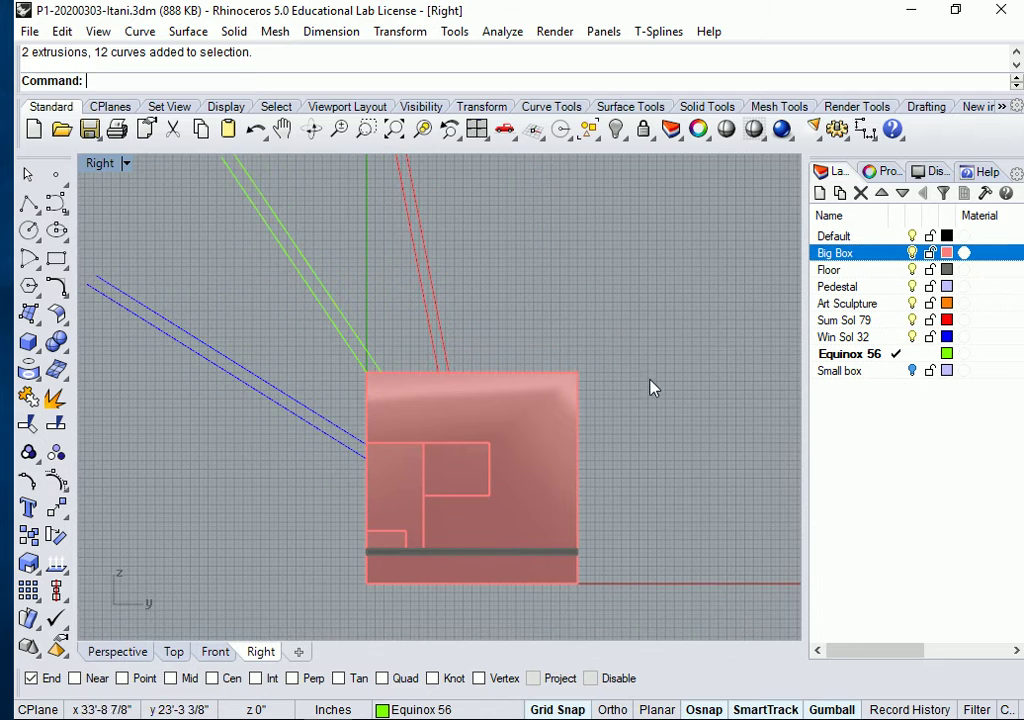
pyautogui.click(115, 655)
pyautogui.scroll(-5, 300, 488)
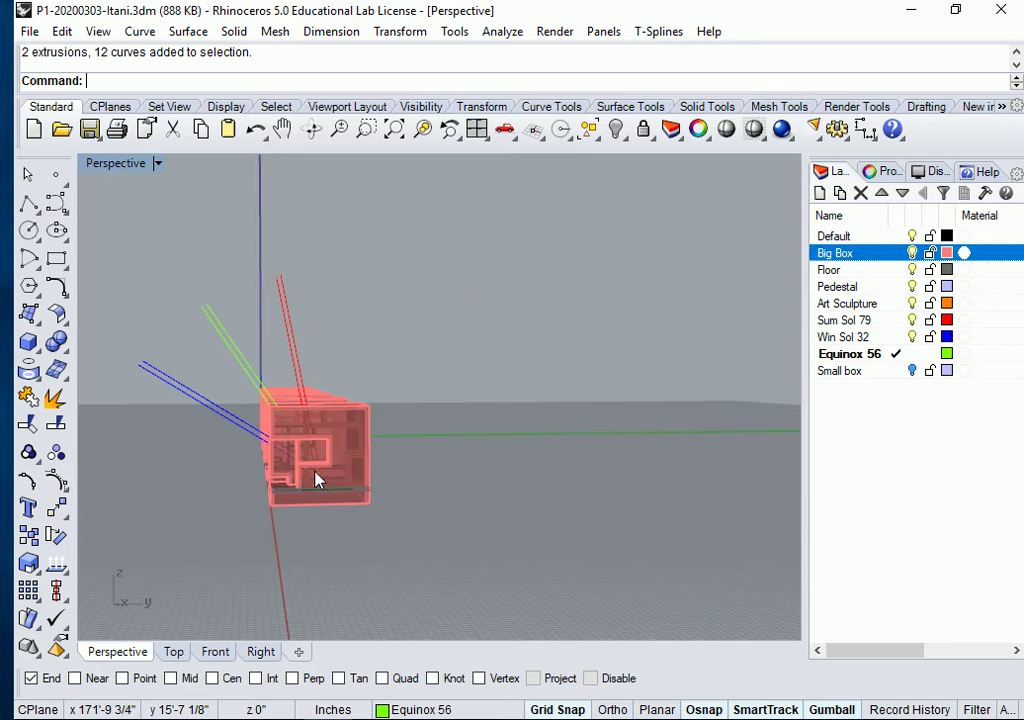
# - Examine where the summer, winter and equinox lines meet the walls and open top of the nearest big box
pyautogui.moveTo(318, 480); pyautogui.dragTo(377, 427, button='right')
pyautogui.scroll(5, 354, 469)
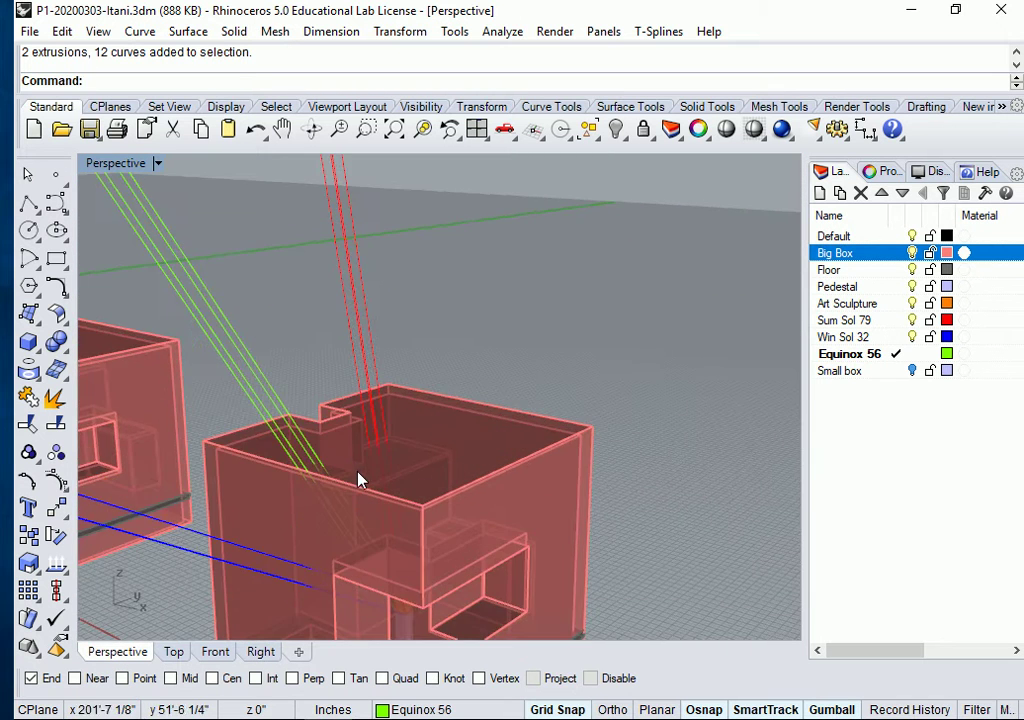
pyautogui.moveTo(360, 471); pyautogui.dragTo(485, 399, button='right')
pyautogui.scroll(2, 484, 398)
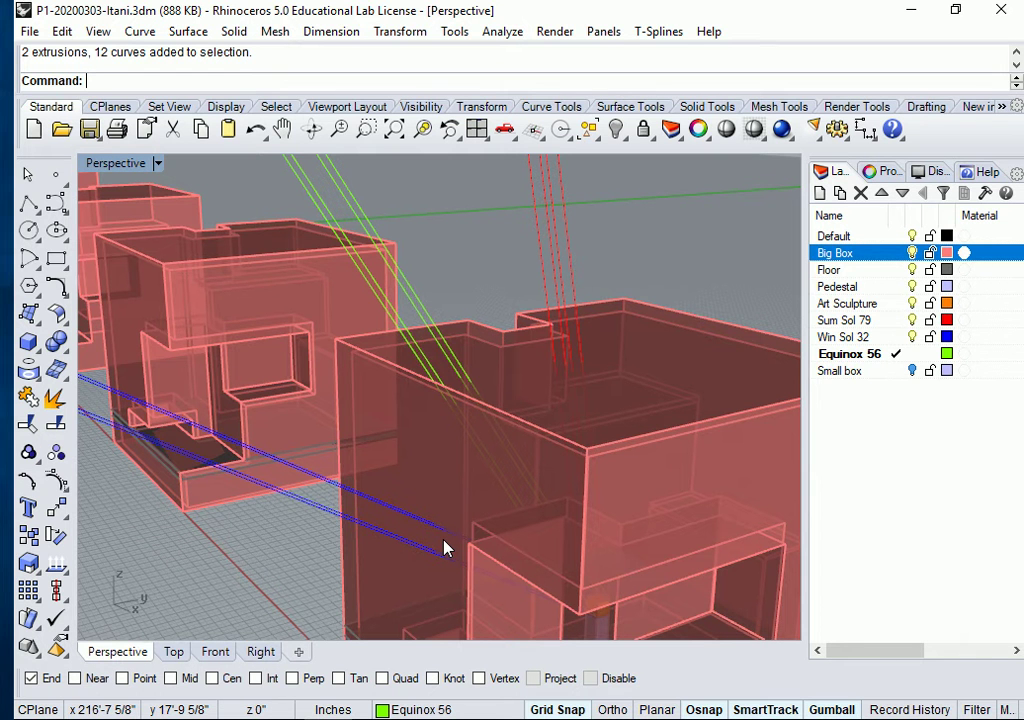
pyautogui.moveTo(446, 548); pyautogui.dragTo(494, 426, button='right')
pyautogui.scroll(5, 424, 459)
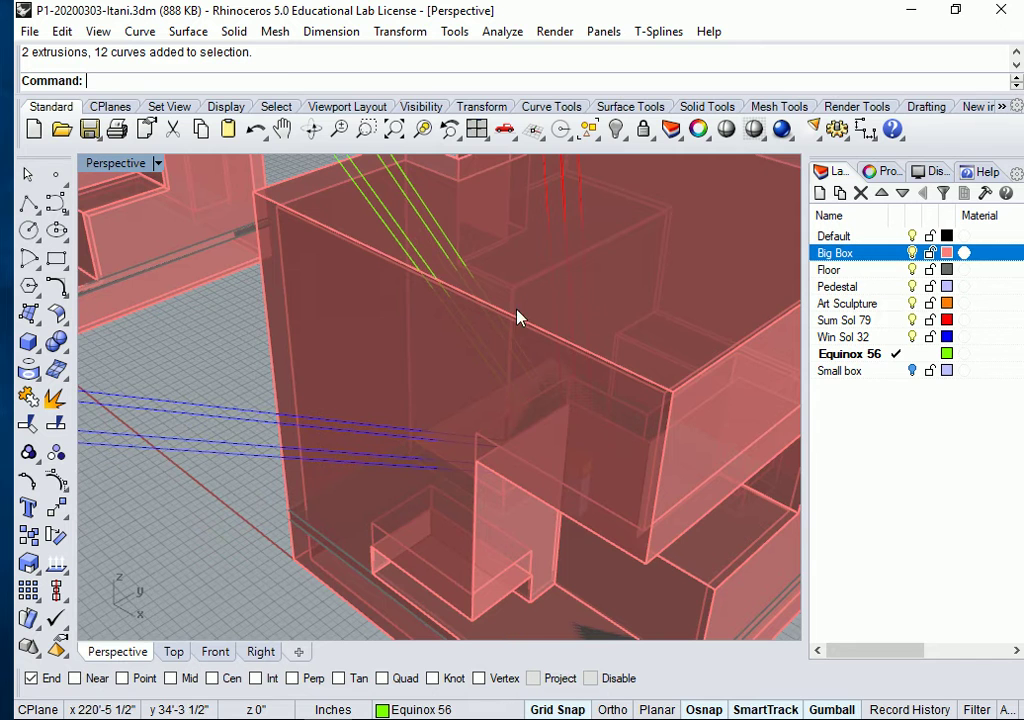
pyautogui.moveTo(528, 302); pyautogui.dragTo(445, 485, button='right')
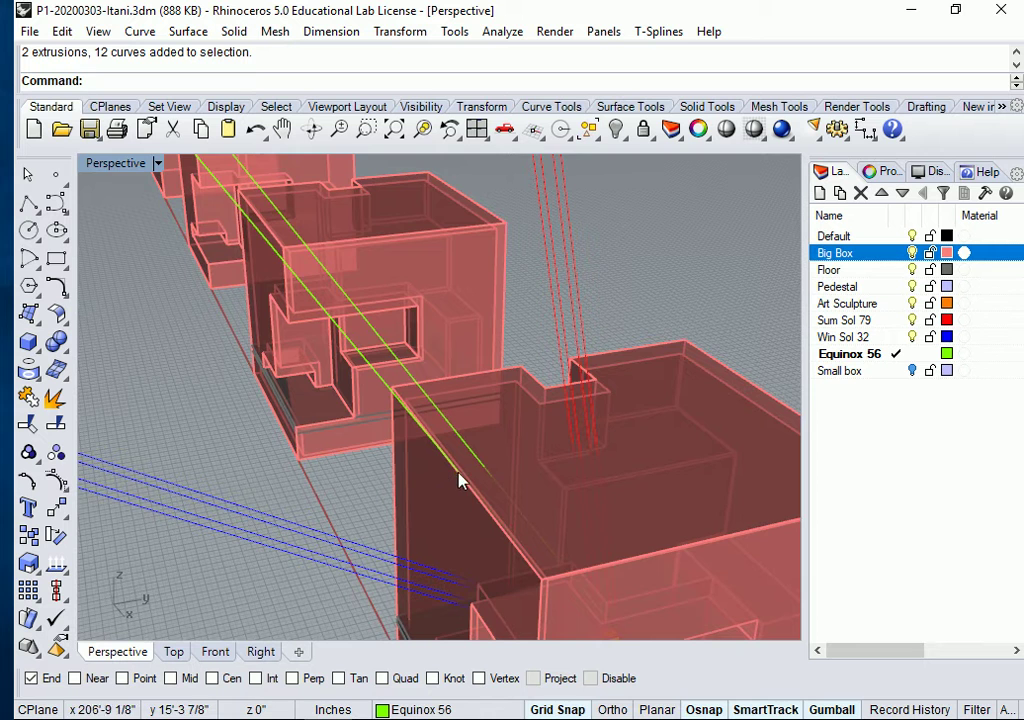
pyautogui.scroll(2, 463, 484)
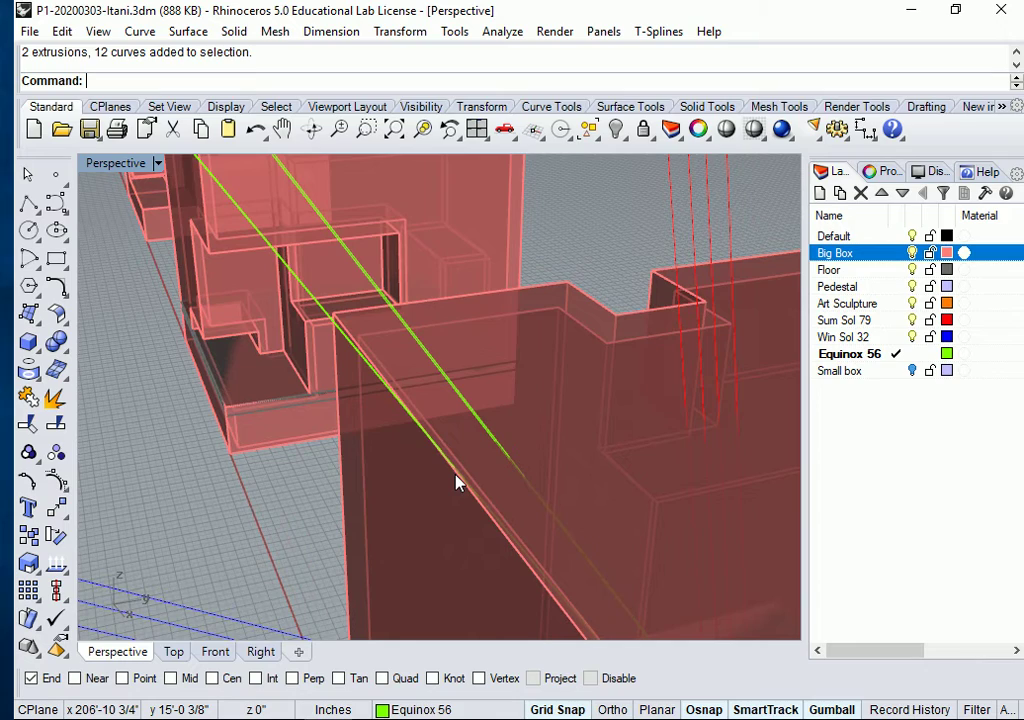
pyautogui.scroll(-5, 455, 483)
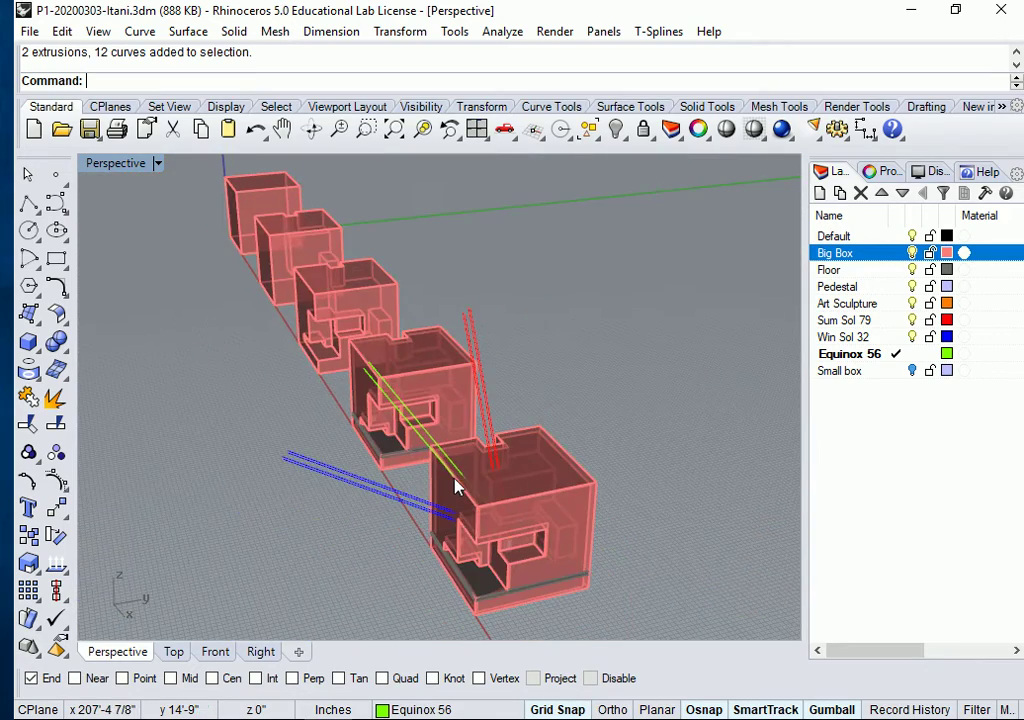
pyautogui.moveTo(455, 487); pyautogui.dragTo(475, 539, button='right')
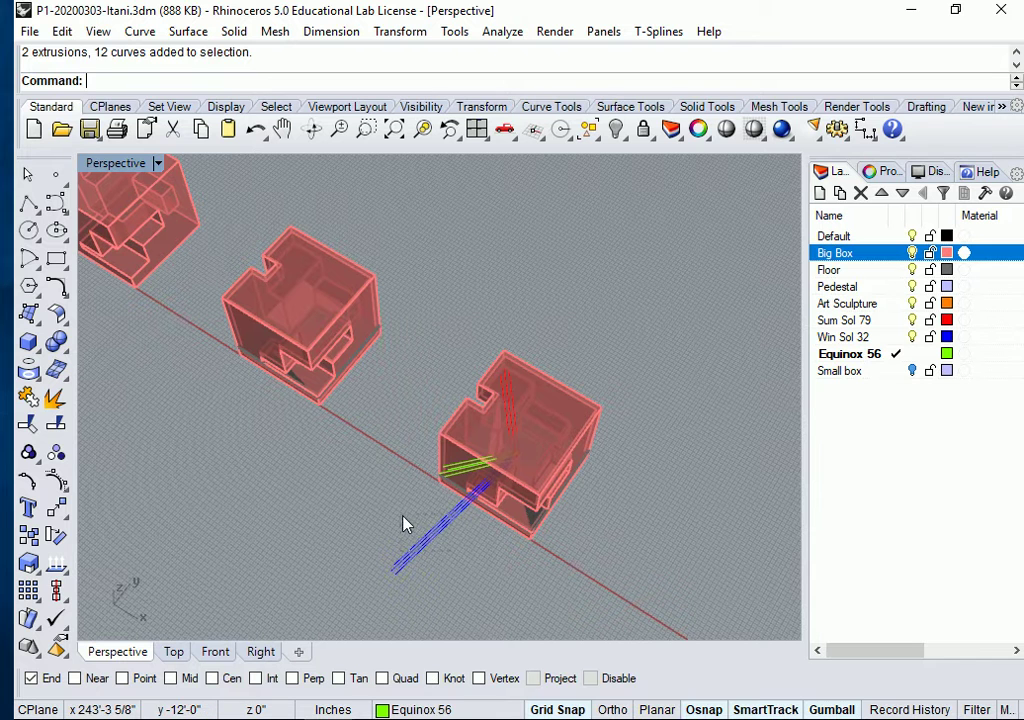
# - Shift the grouped sculpture, pedestal and solar lines slightly inside the nearest big box and check where the equinox lines cross its wall
pyautogui.hotkey('ctrl', 'a')
pyautogui.moveTo(497, 443); pyautogui.dragTo(500, 447)
pyautogui.click(577, 496)
pyautogui.scroll(10, 497, 473)
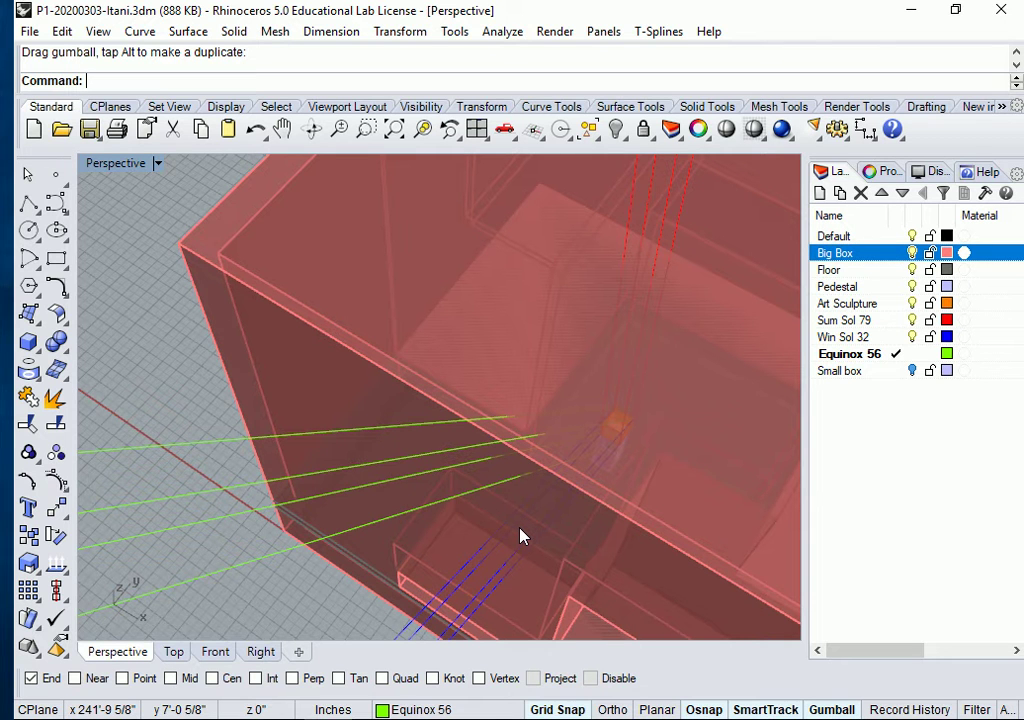
pyautogui.scroll(-8, 521, 535)
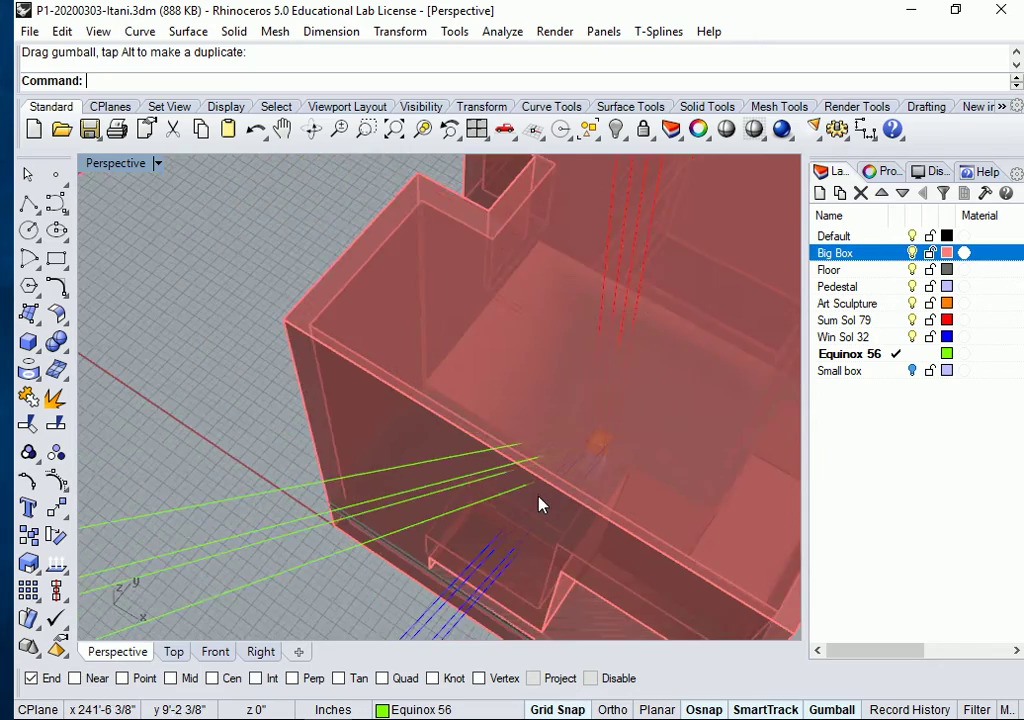
pyautogui.moveTo(485, 570); pyautogui.dragTo(443, 457, button='right')
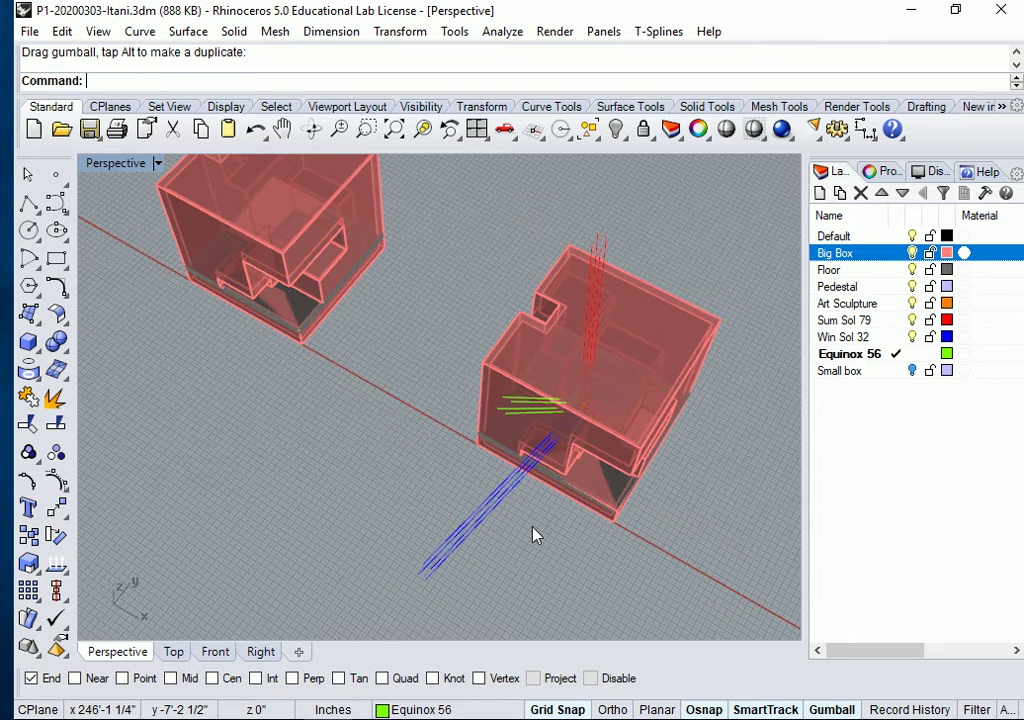
# - Move the grouped sculpture, pedestal and solar lines slightly in the negative X direction and inspect them from the side
pyautogui.moveTo(525, 535); pyautogui.dragTo(440, 500)
pyautogui.moveTo(584, 483); pyautogui.dragTo(580, 482)
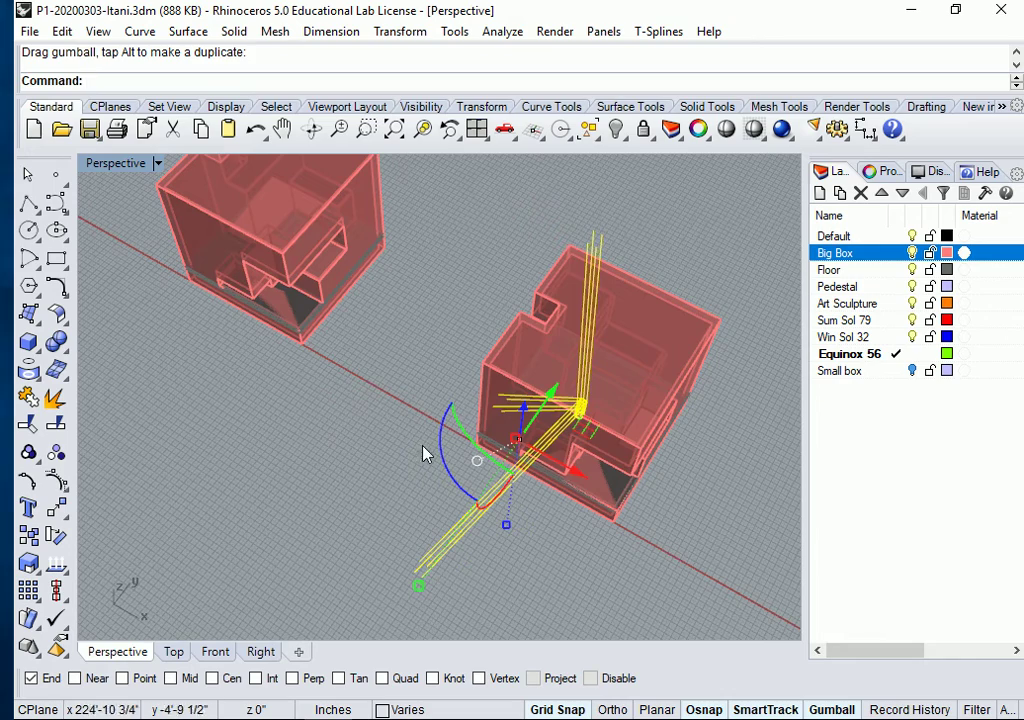
pyautogui.moveTo(420, 455); pyautogui.dragTo(315, 398, button='right')
pyautogui.click(446, 572)
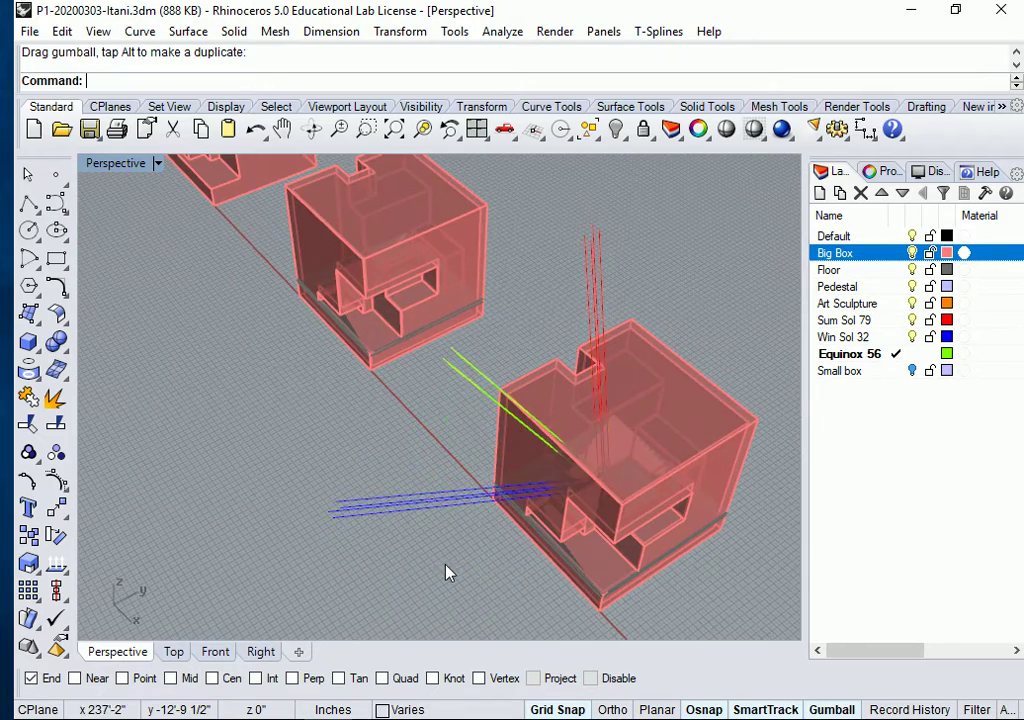
pyautogui.moveTo(446, 572); pyautogui.dragTo(322, 400, button='right')
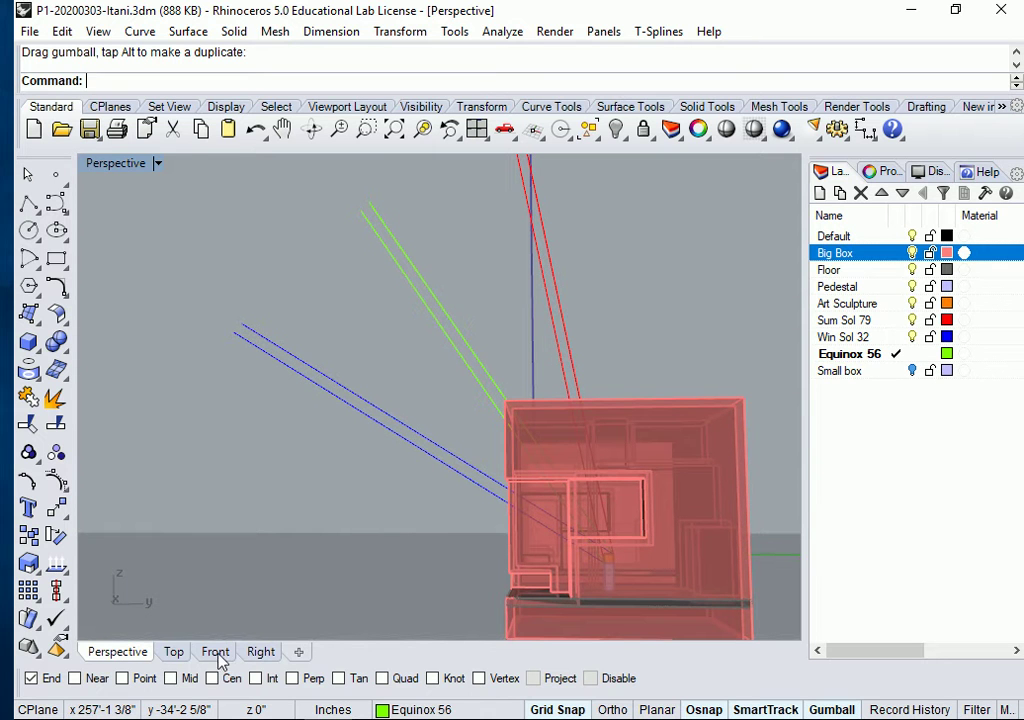
# - Set the Right view to the Ghosted display mode to see the solar lines through the big box
pyautogui.click(260, 652)
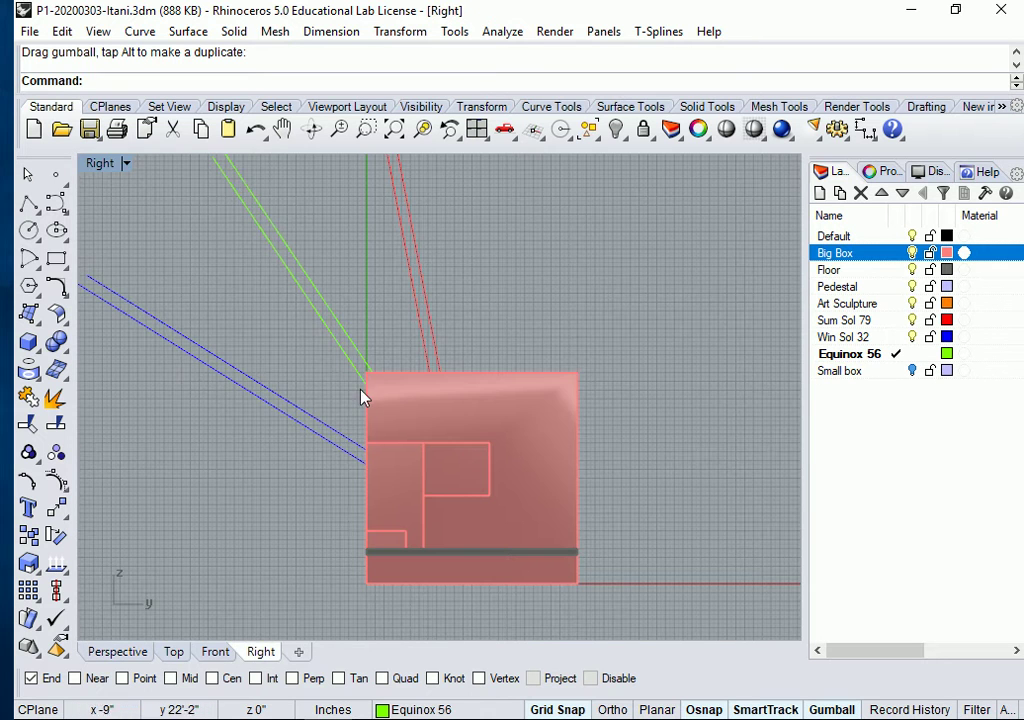
pyautogui.scroll(5, 362, 397)
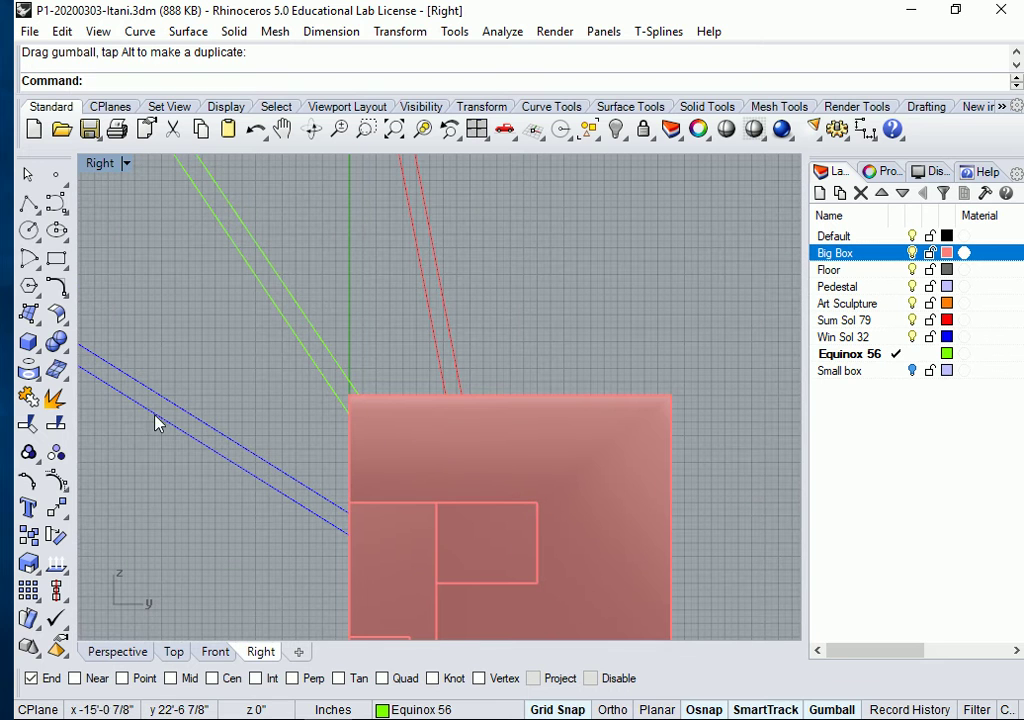
pyautogui.click(127, 164)
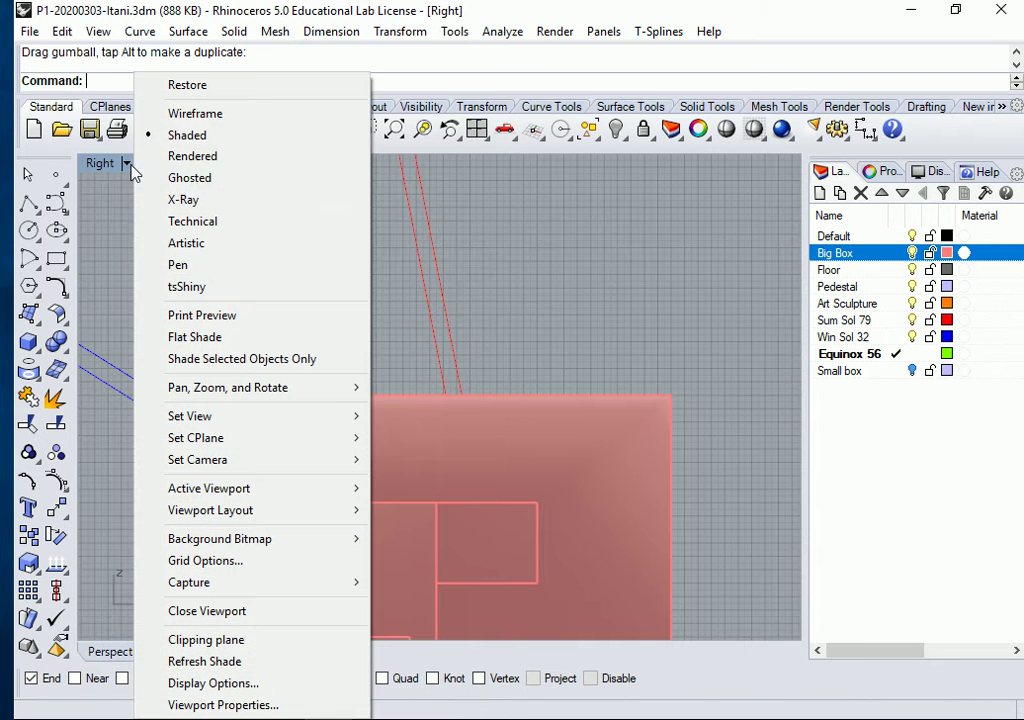
pyautogui.click(190, 177)
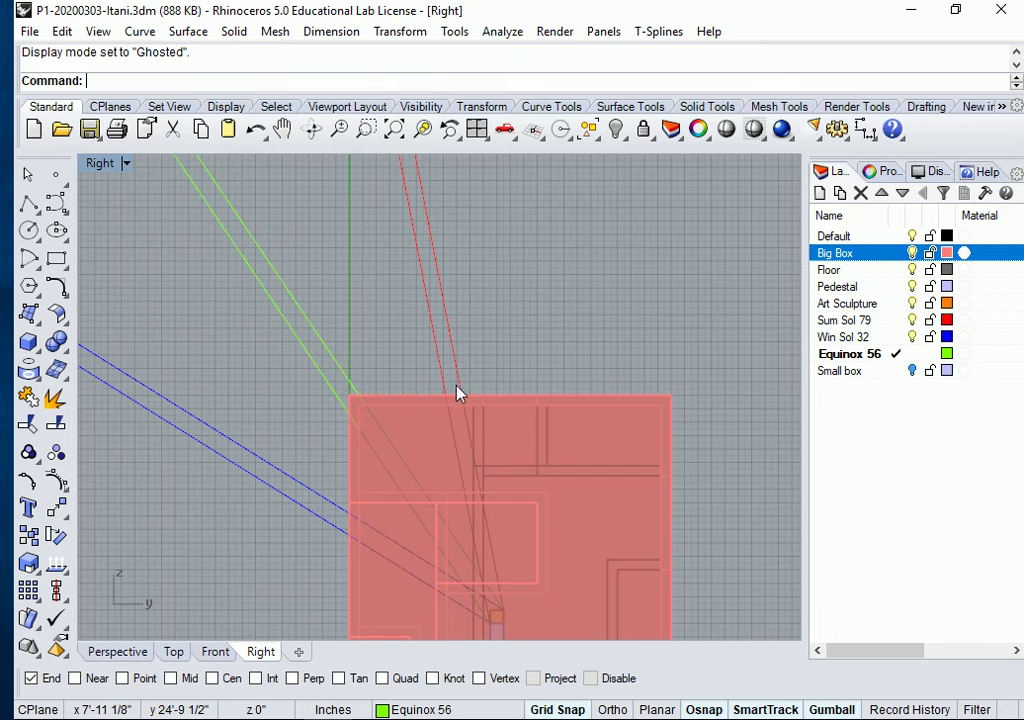
# - Move the grouped sculpture, pedestal and solar lines 2'-0" horizontally in the negative Y direction in the Right view
pyautogui.moveTo(549, 306); pyautogui.dragTo(583, 174, button='right')
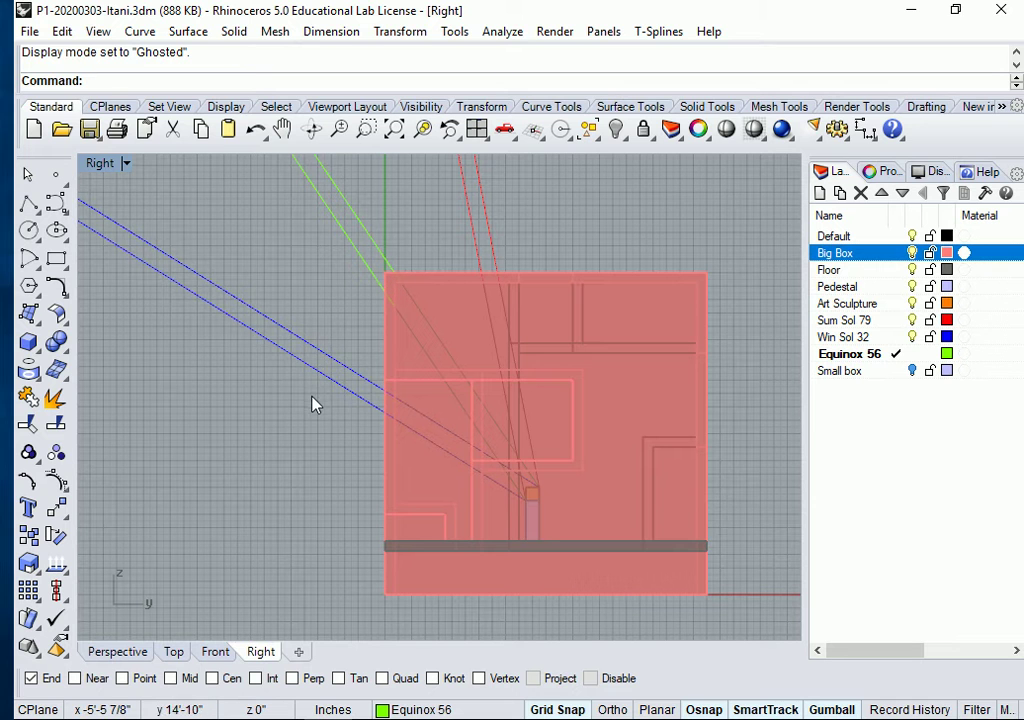
pyautogui.write('Mo')
pyautogui.press('Return')
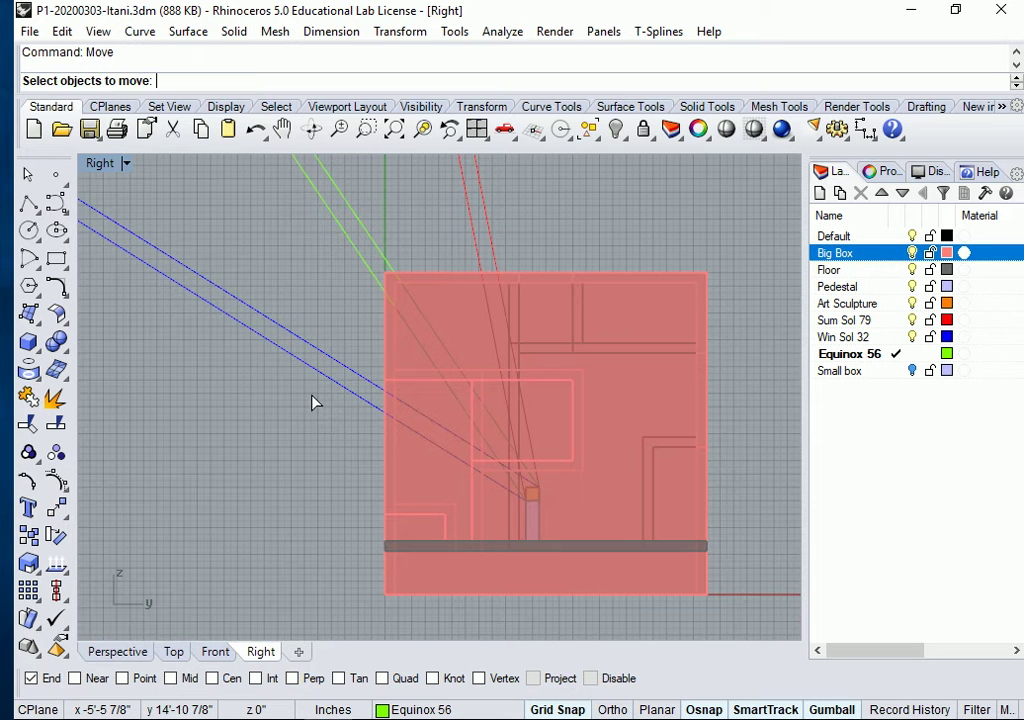
pyautogui.click(288, 352)
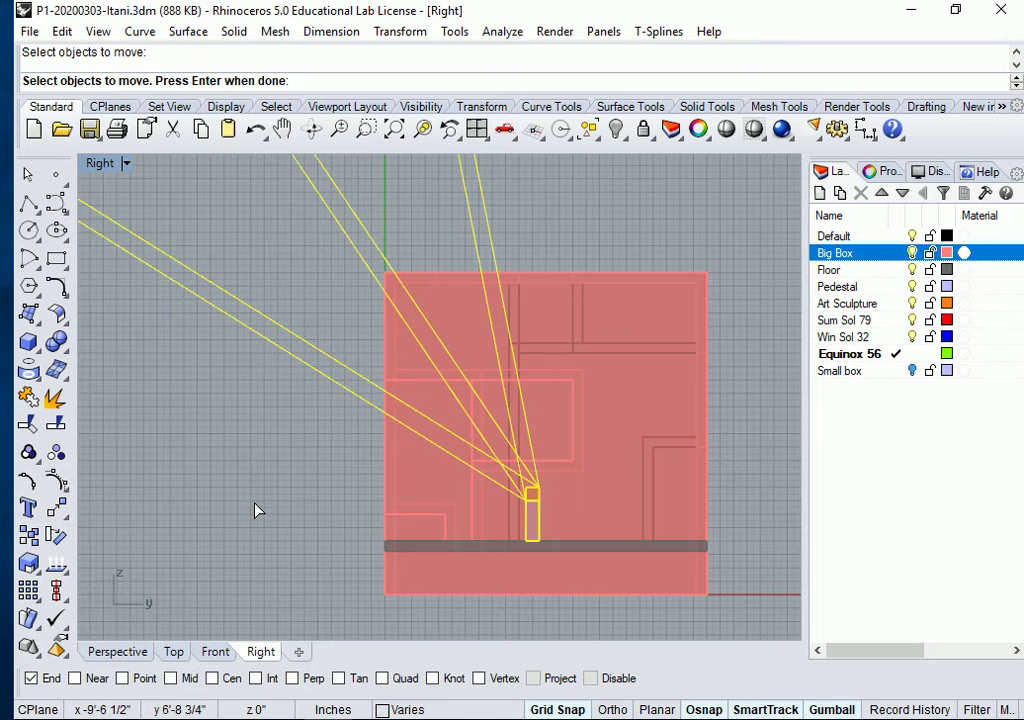
pyautogui.press('Return')
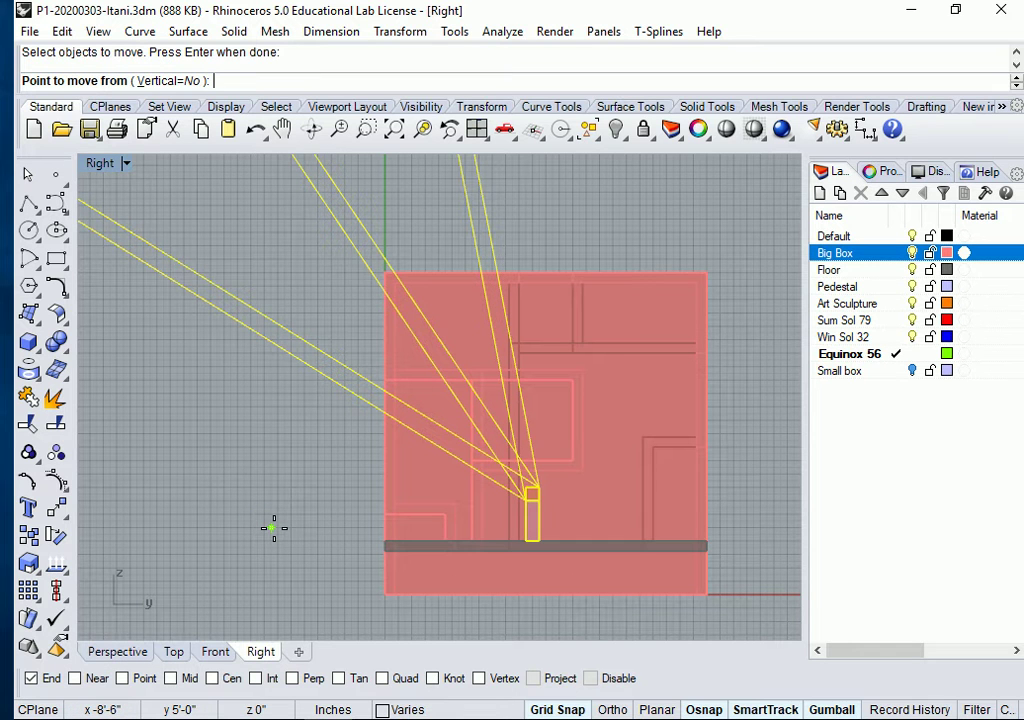
pyautogui.click(273, 528)
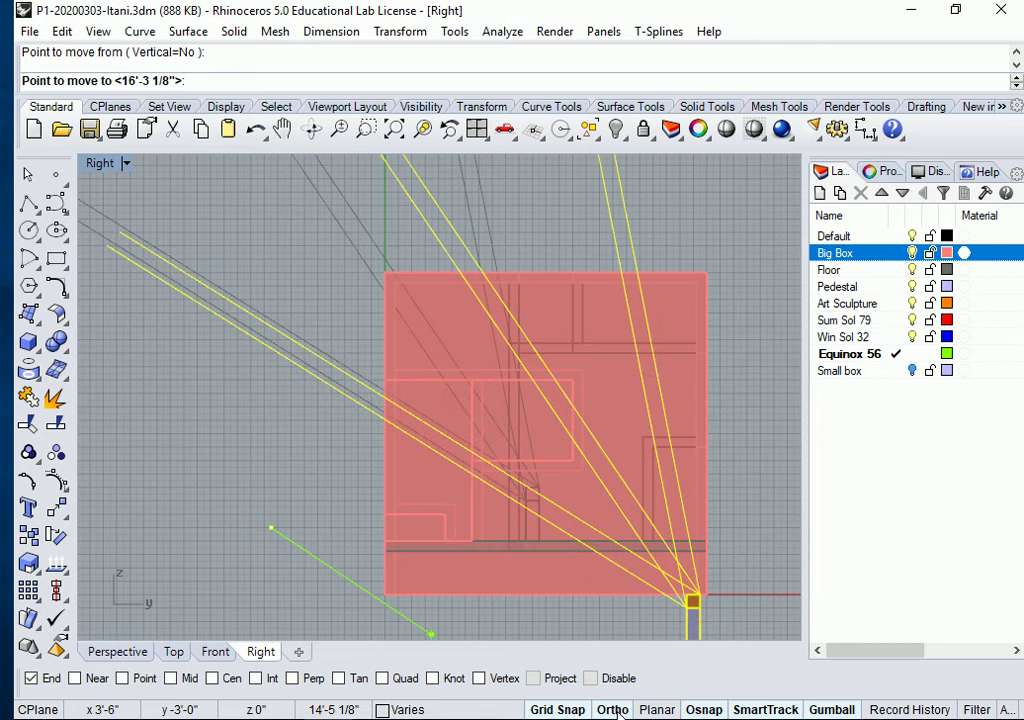
pyautogui.click(242, 525)
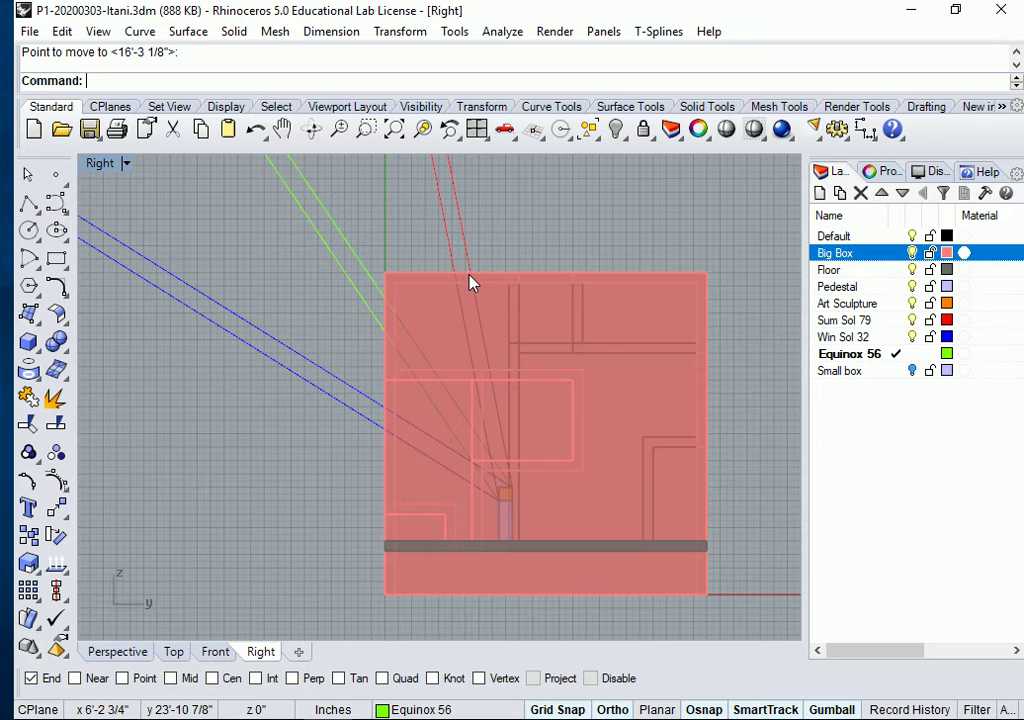
# - Shift the grouped sculpture, pedestal and solar lines slightly in the positive X direction in the Perspective view
pyautogui.click(120, 652)
pyautogui.moveTo(233, 562); pyautogui.dragTo(594, 567, button='right')
pyautogui.scroll(5, 569, 514)
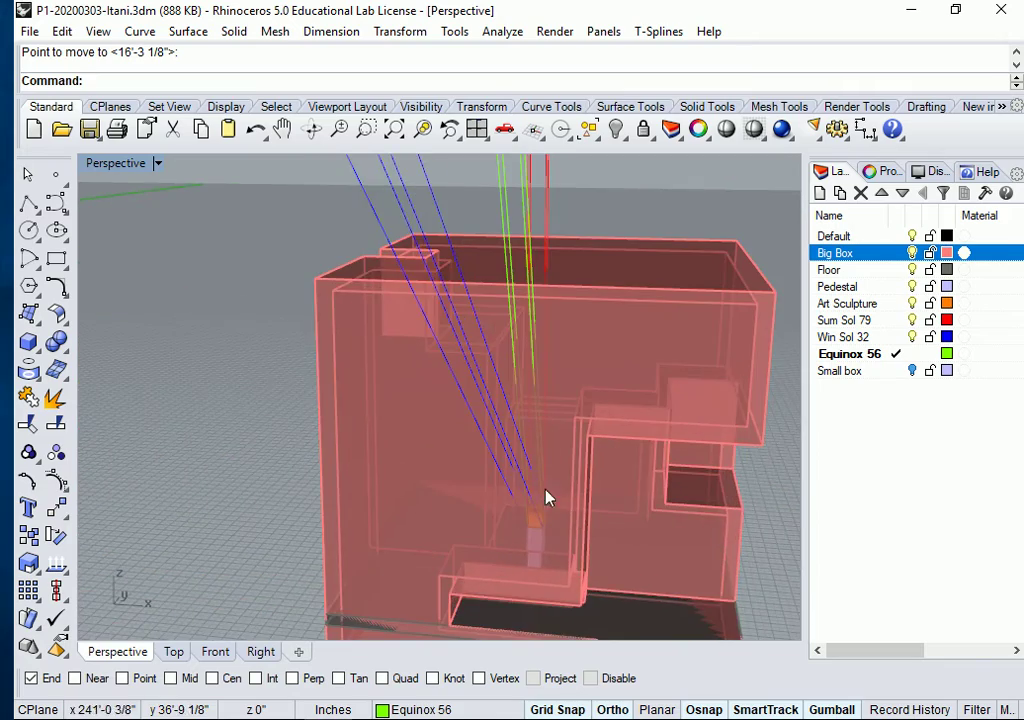
pyautogui.moveTo(542, 485); pyautogui.dragTo(476, 600, button='right')
pyautogui.scroll(-6, 463, 479)
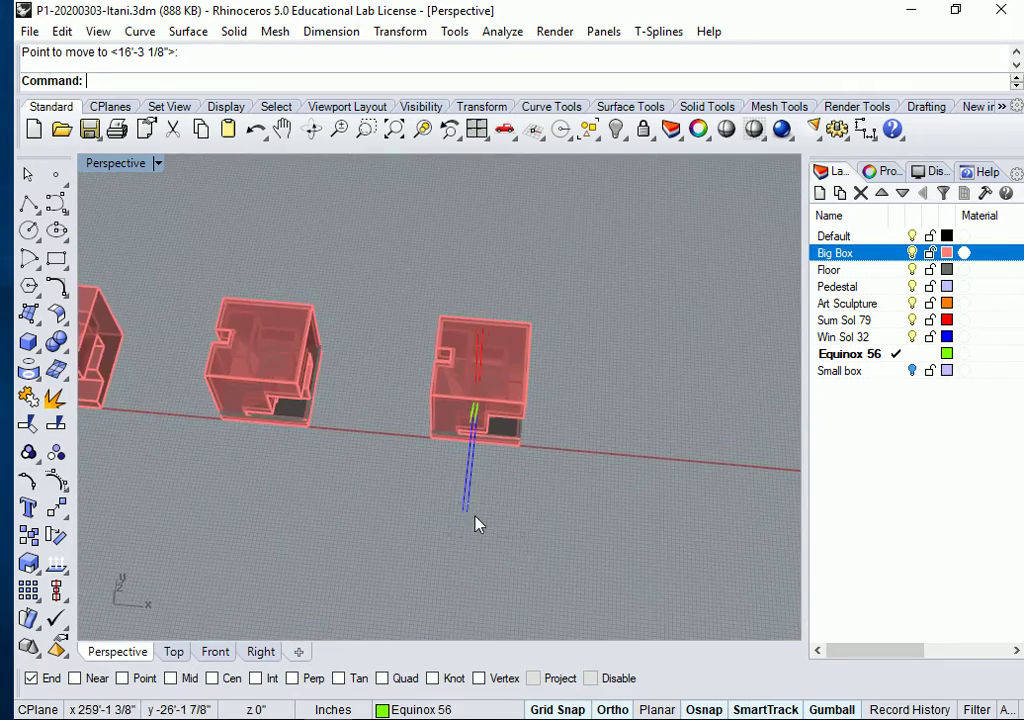
pyautogui.moveTo(420, 496); pyautogui.dragTo(421, 497)
pyautogui.moveTo(542, 439); pyautogui.dragTo(555, 443)
pyautogui.click(549, 485)
# - Examine where the winter and equinox lines pass through the openings and walls of the nearest big box
pyautogui.moveTo(549, 486); pyautogui.dragTo(425, 411, button='right')
pyautogui.scroll(10, 500, 478)
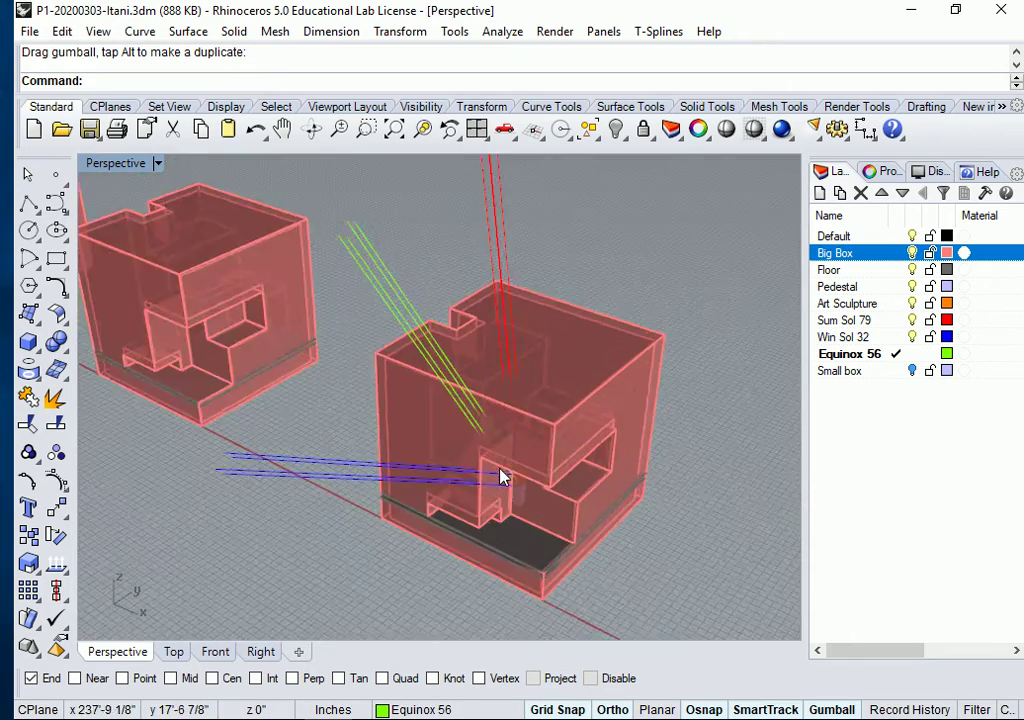
pyautogui.moveTo(498, 505); pyautogui.dragTo(455, 459, button='right')
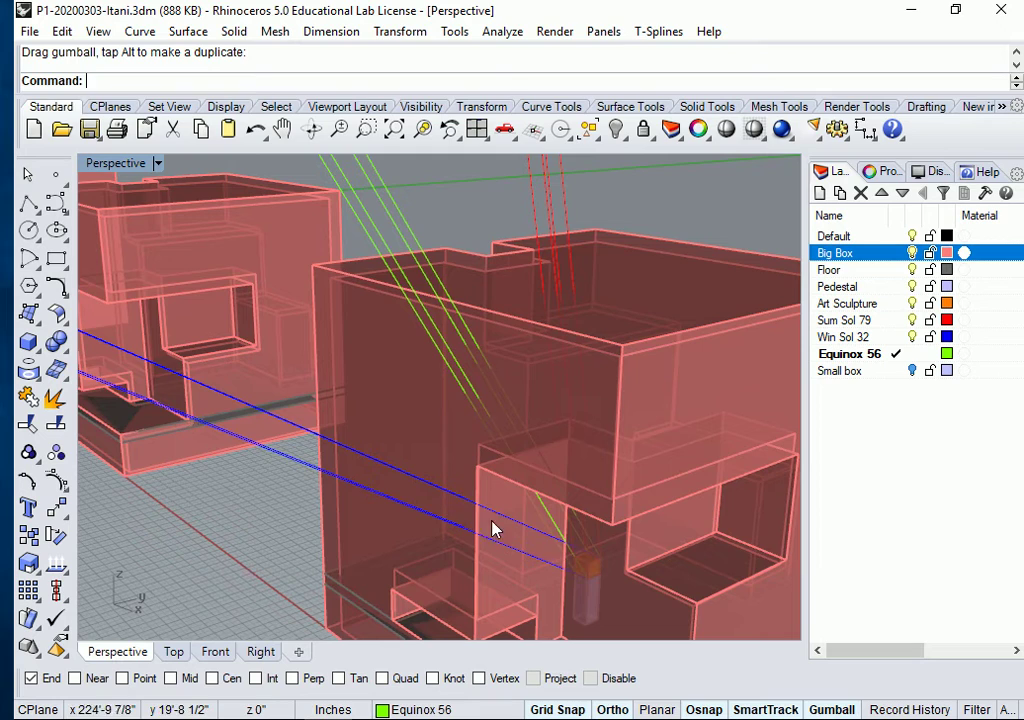
pyautogui.moveTo(519, 524); pyautogui.dragTo(475, 581, button='right')
pyautogui.moveTo(467, 390); pyautogui.dragTo(395, 280, button='right')
pyautogui.scroll(6, 457, 505)
pyautogui.scroll(4, 441, 448)
pyautogui.moveTo(446, 471); pyautogui.dragTo(410, 487, button='right')
pyautogui.scroll(-11, 445, 455)
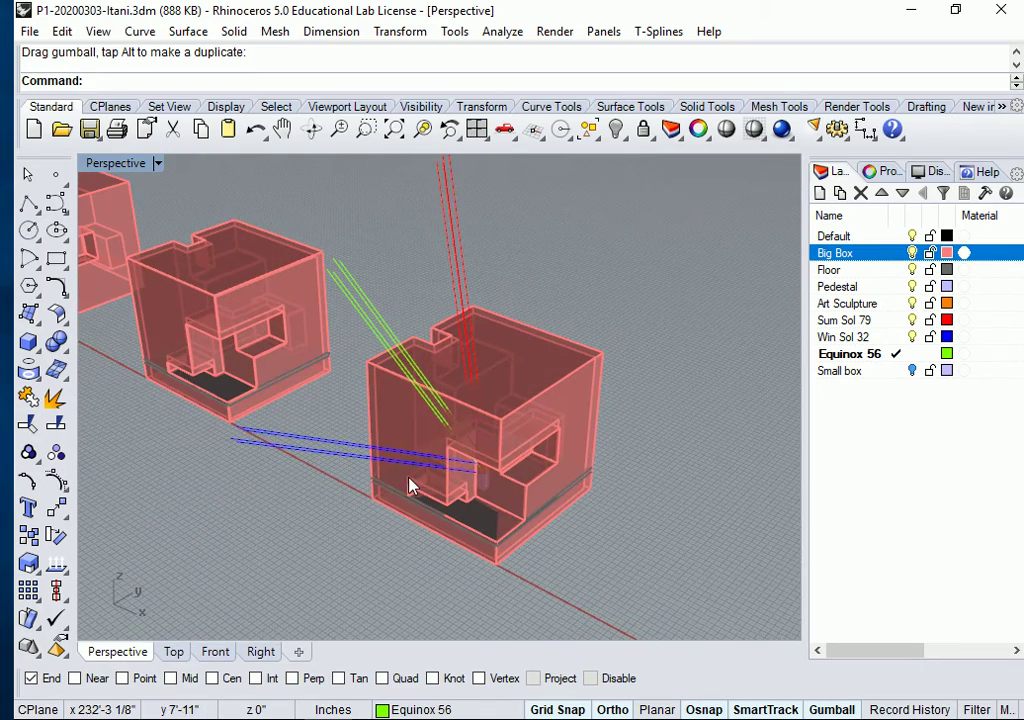
# - Nudge the grouped sculpture, pedestal and solar lines further in the positive X direction with two small moves
pyautogui.click(290, 452)
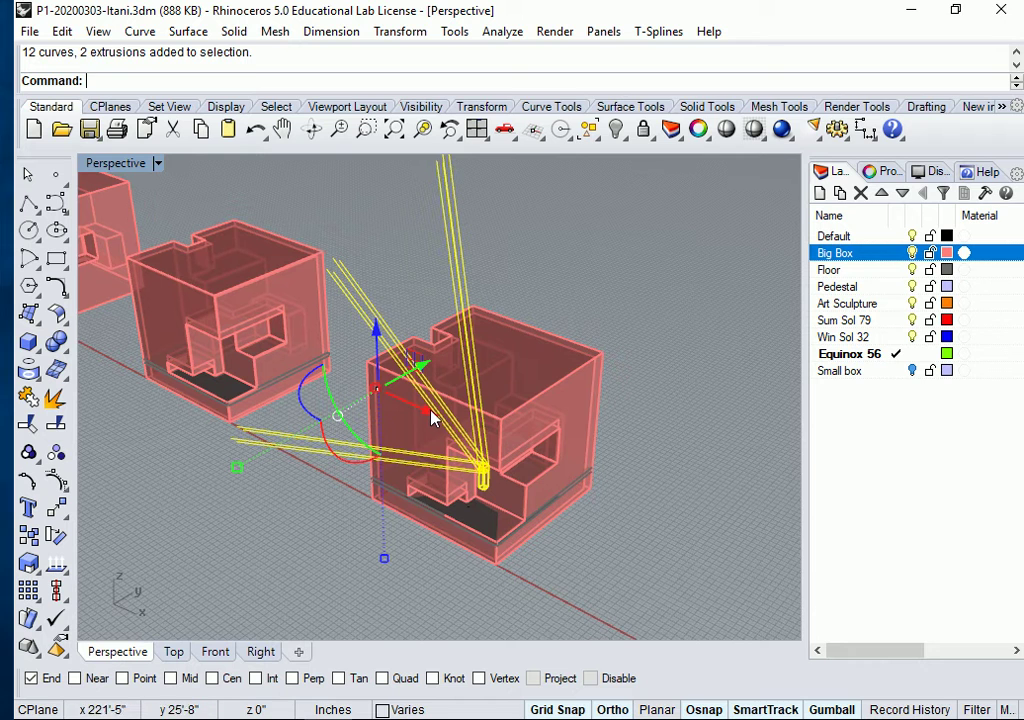
pyautogui.moveTo(429, 419); pyautogui.dragTo(441, 414)
pyautogui.click(652, 543)
pyautogui.moveTo(652, 550); pyautogui.dragTo(524, 508, button='right')
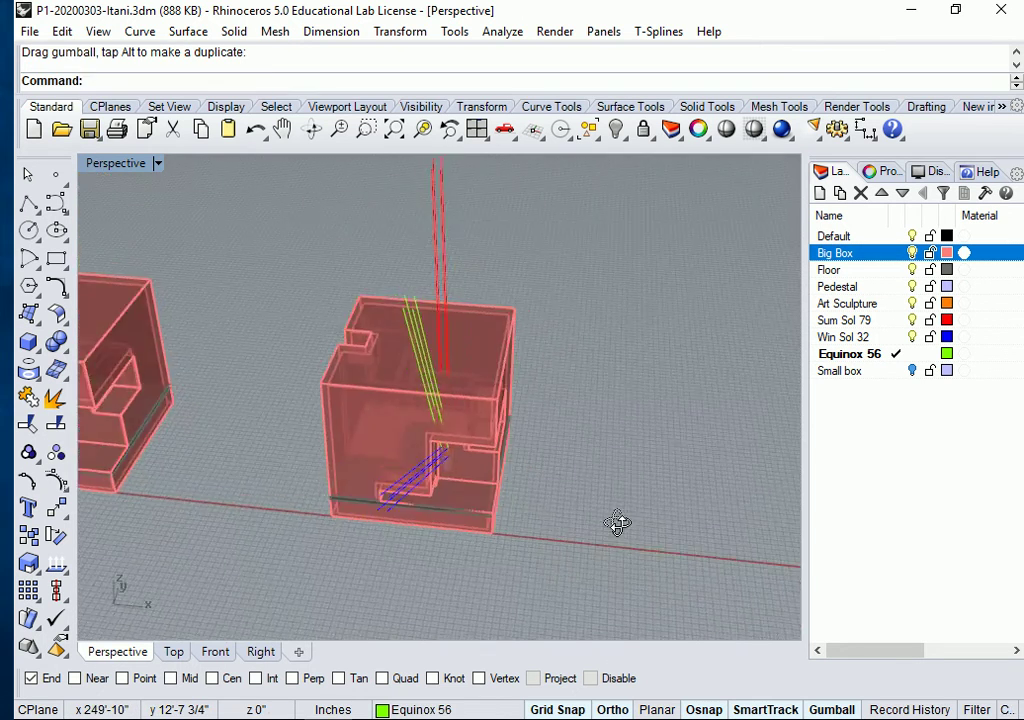
pyautogui.moveTo(628, 522); pyautogui.dragTo(363, 478, button='right')
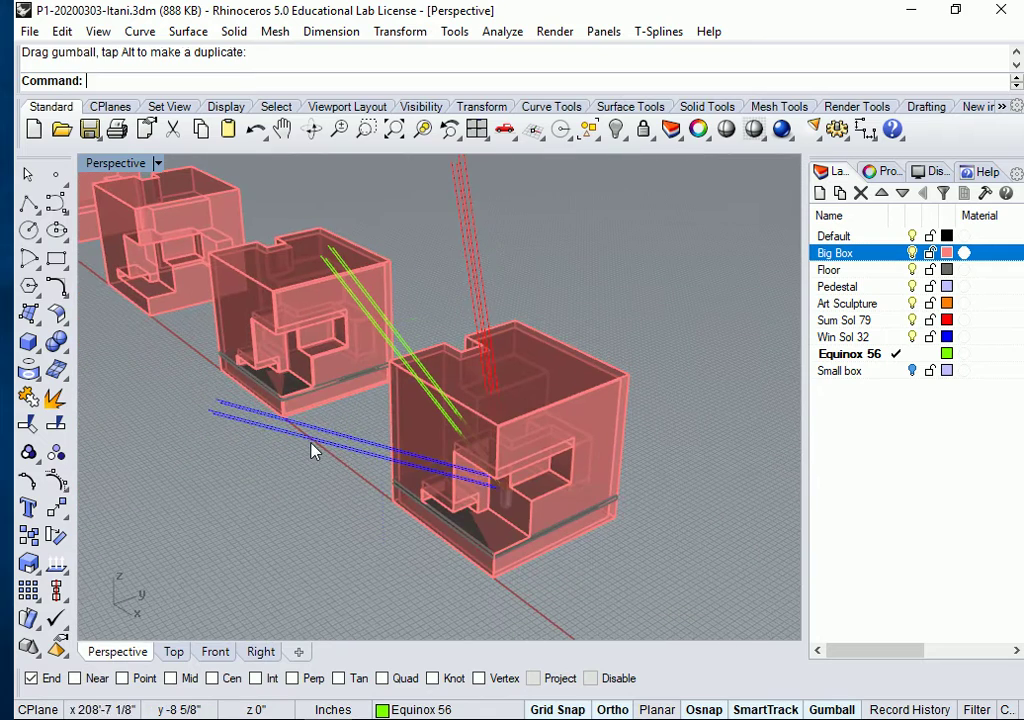
pyautogui.click(312, 452)
pyautogui.scroll(2, 408, 412)
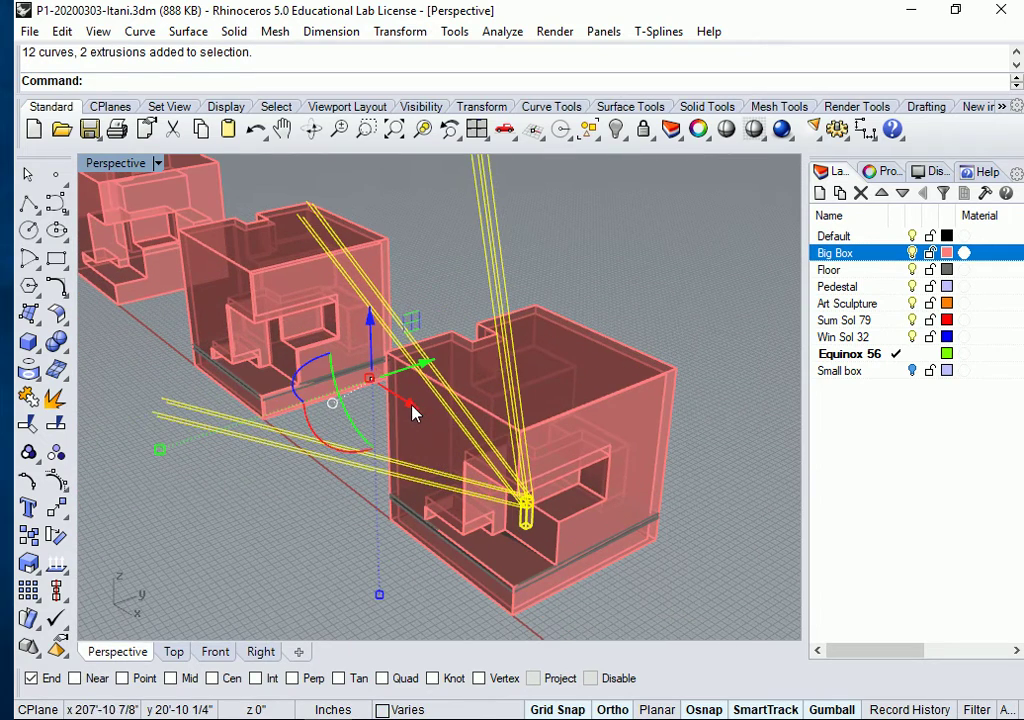
pyautogui.click(415, 413)
pyautogui.click(316, 545)
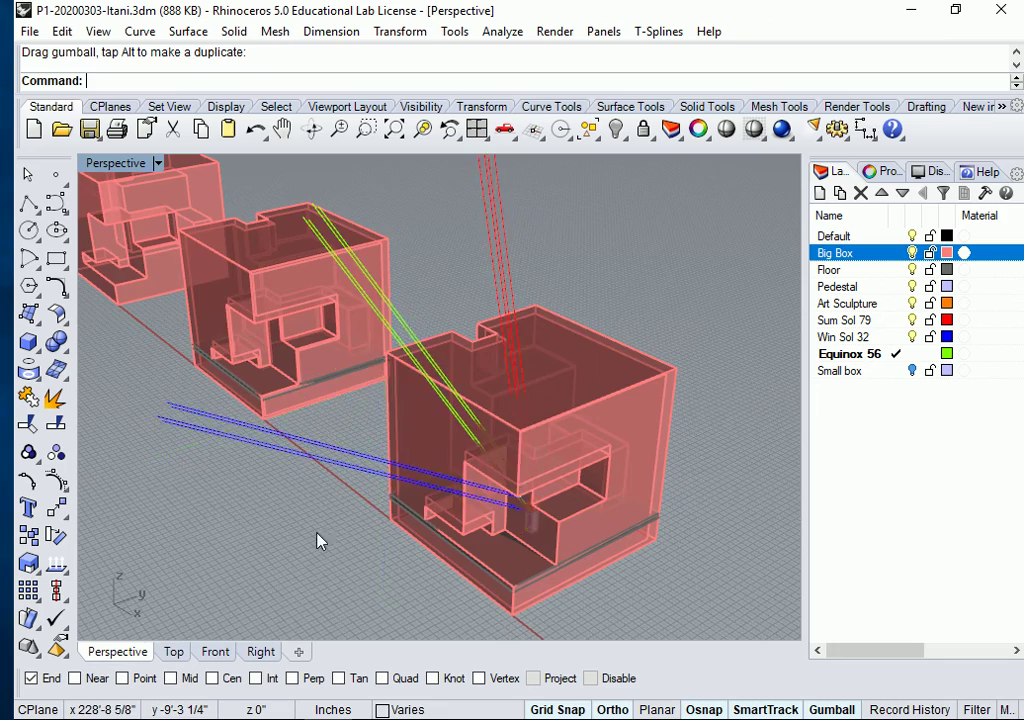
# - Inspect the solar lines at the side opening of the nearest big box and set the Perspective view to Shaded display mode
pyautogui.moveTo(316, 545); pyautogui.dragTo(478, 549, button='right')
pyautogui.scroll(6, 463, 471)
pyautogui.moveTo(463, 471); pyautogui.dragTo(601, 533, button='right')
pyautogui.scroll(3, 590, 540)
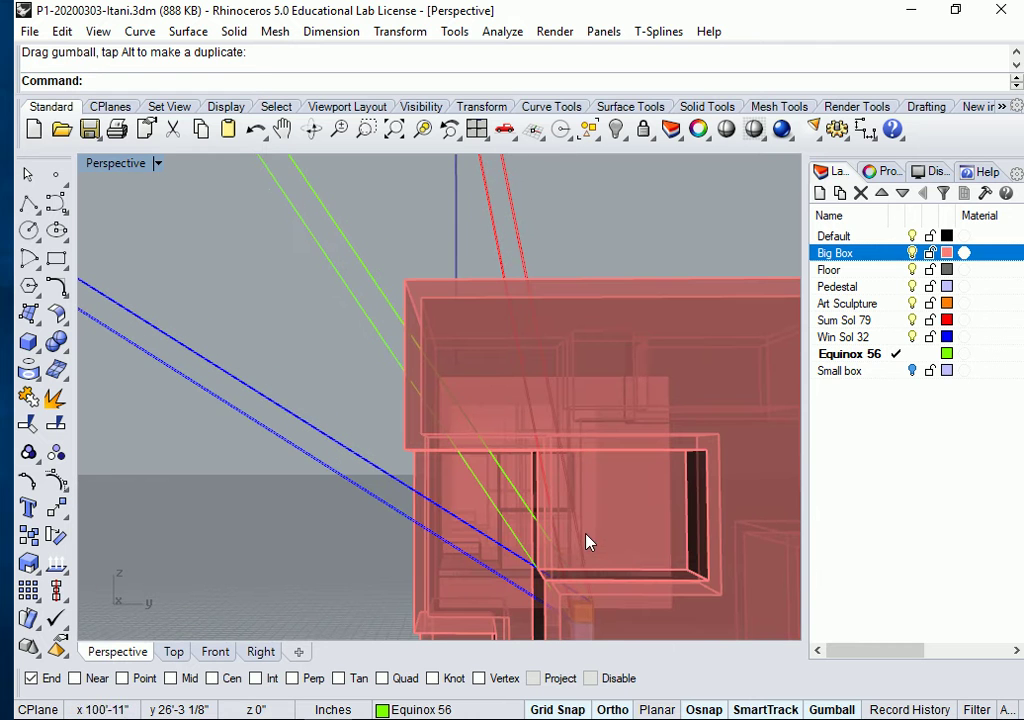
pyautogui.moveTo(526, 537); pyautogui.dragTo(569, 530, button='right')
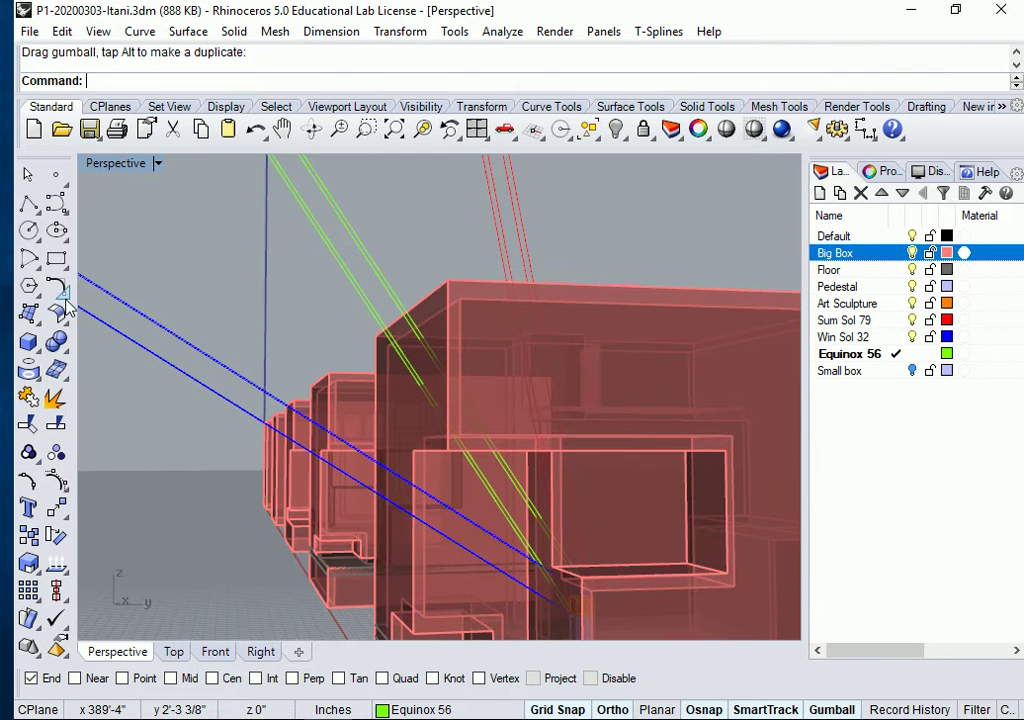
pyautogui.click(160, 165)
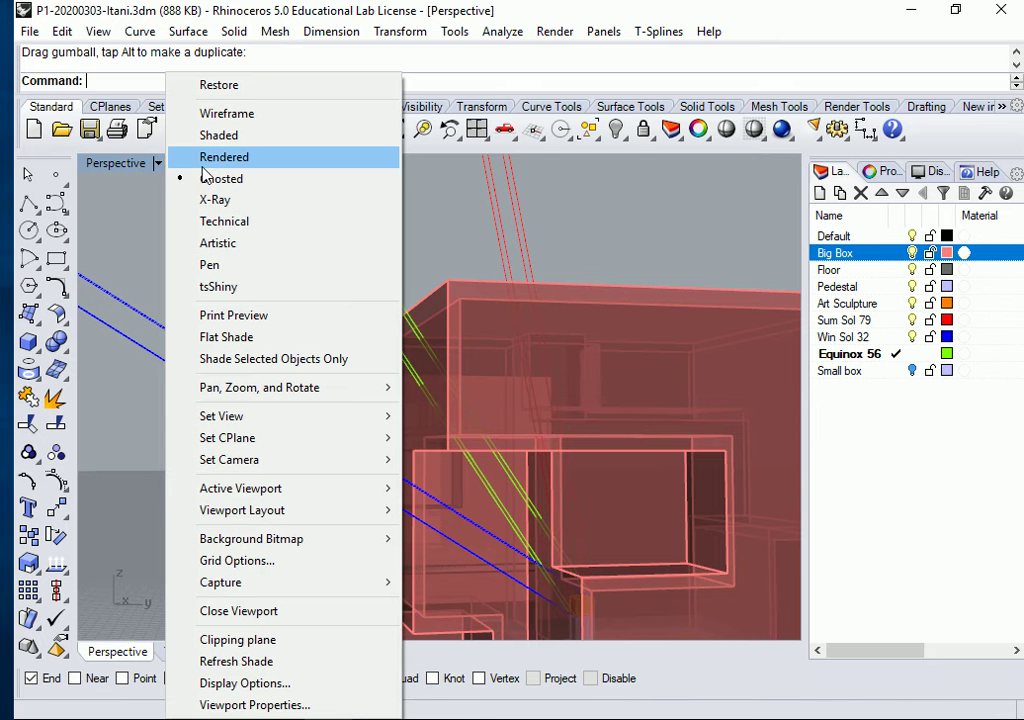
pyautogui.click(218, 135)
# - Examine how the winter, equinox and summer lines meet the shaded walls, corner opening and top of the nearest big box
pyautogui.moveTo(283, 406); pyautogui.dragTo(336, 414, button='right')
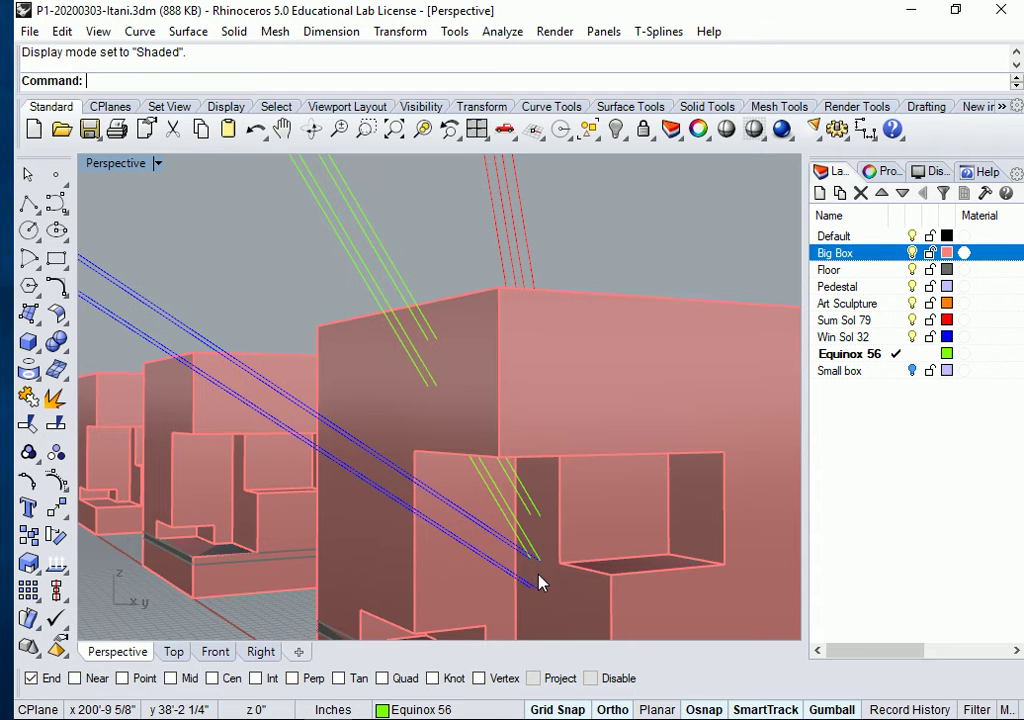
pyautogui.moveTo(535, 577); pyautogui.dragTo(535, 332, button='right')
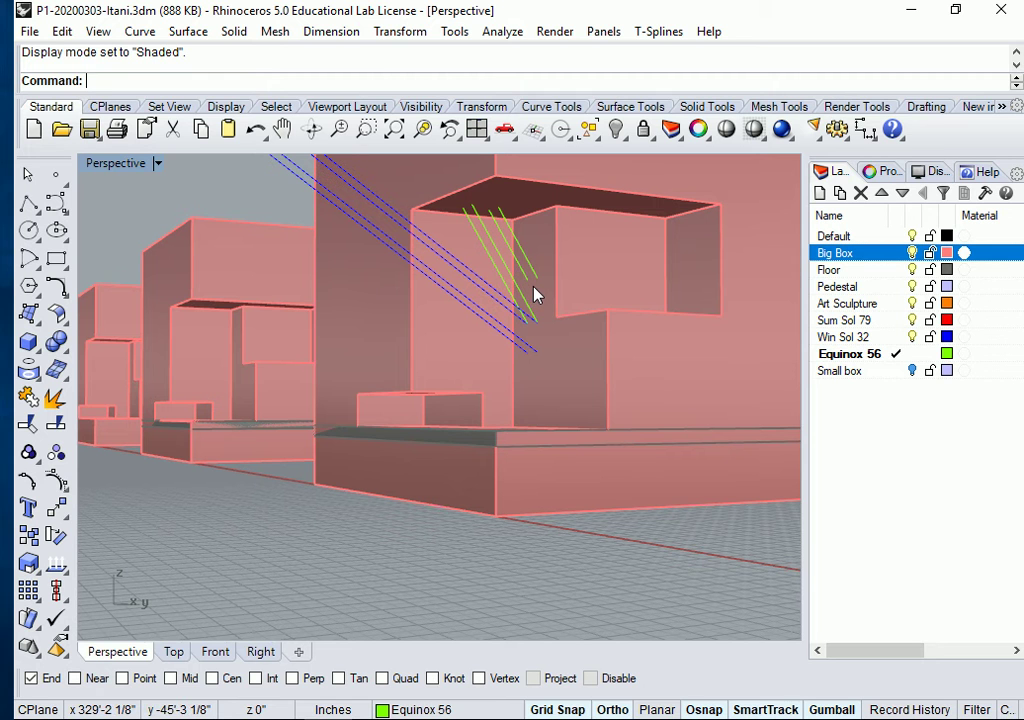
pyautogui.moveTo(530, 297)
pyautogui.mouseDown(button='right')
pyautogui.moveTo(530, 309)
pyautogui.moveTo(542, 299)
pyautogui.mouseUp(button='right')
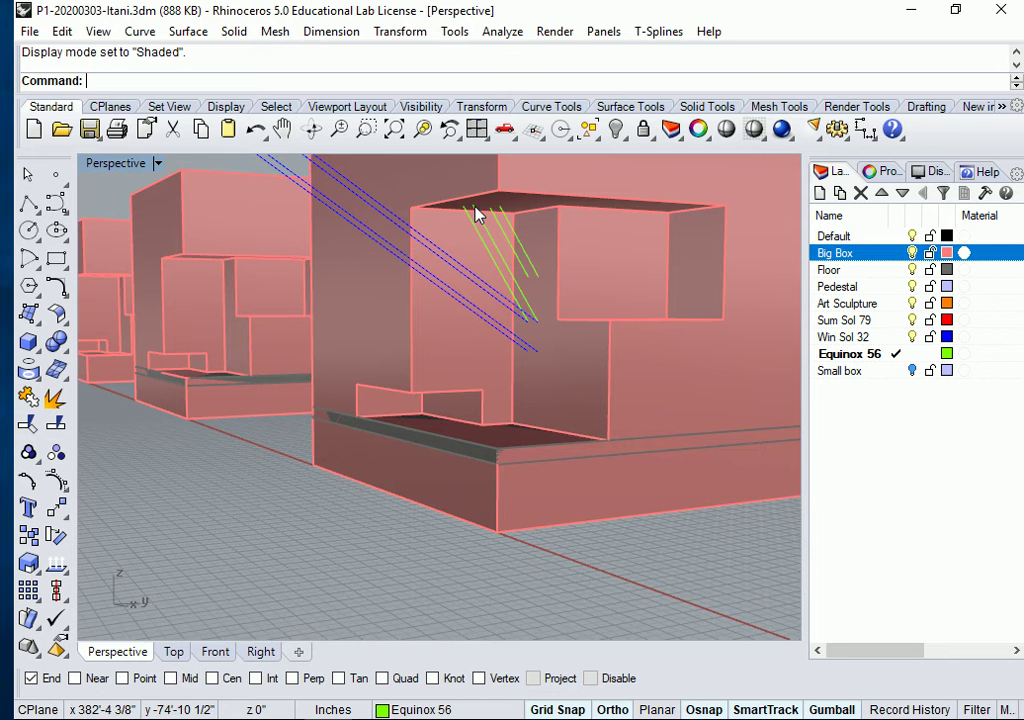
pyautogui.moveTo(481, 213); pyautogui.dragTo(450, 327, button='right')
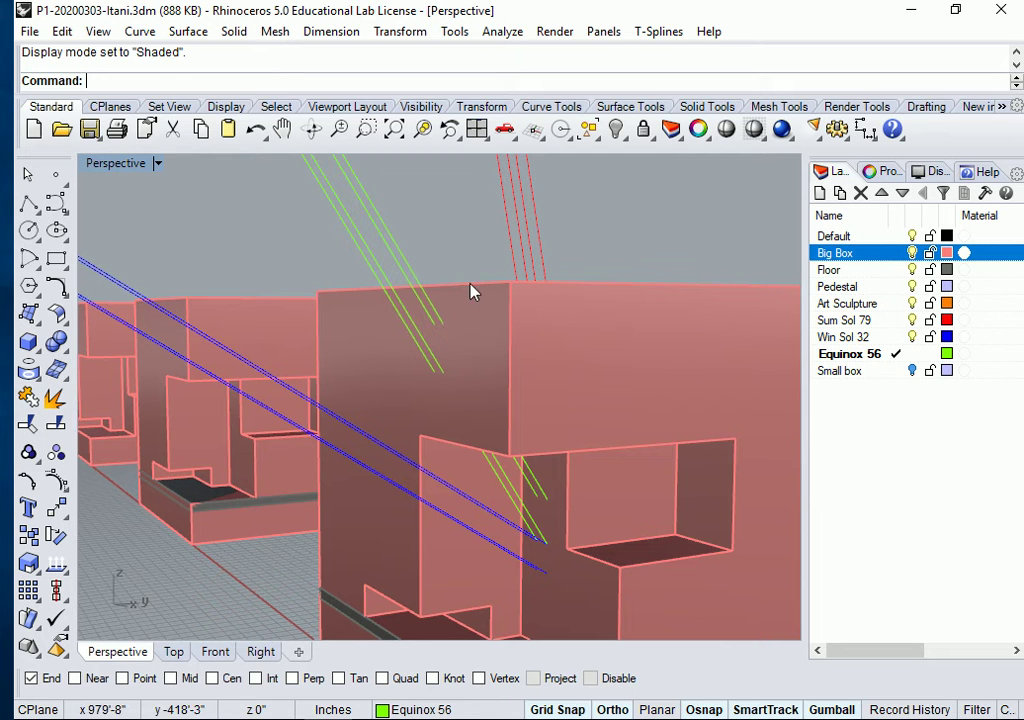
pyautogui.scroll(-3, 497, 328)
pyautogui.moveTo(501, 336); pyautogui.dragTo(627, 401, button='right')
pyautogui.scroll(-3, 681, 378)
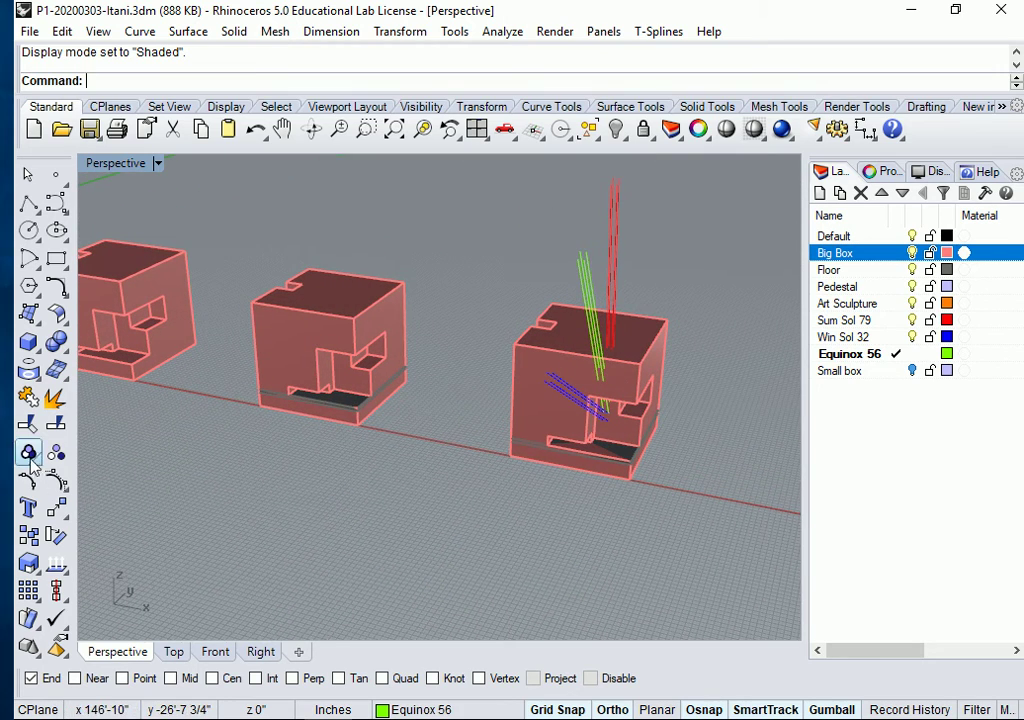
pyautogui.moveTo(462, 529); pyautogui.dragTo(443, 530, button='right')
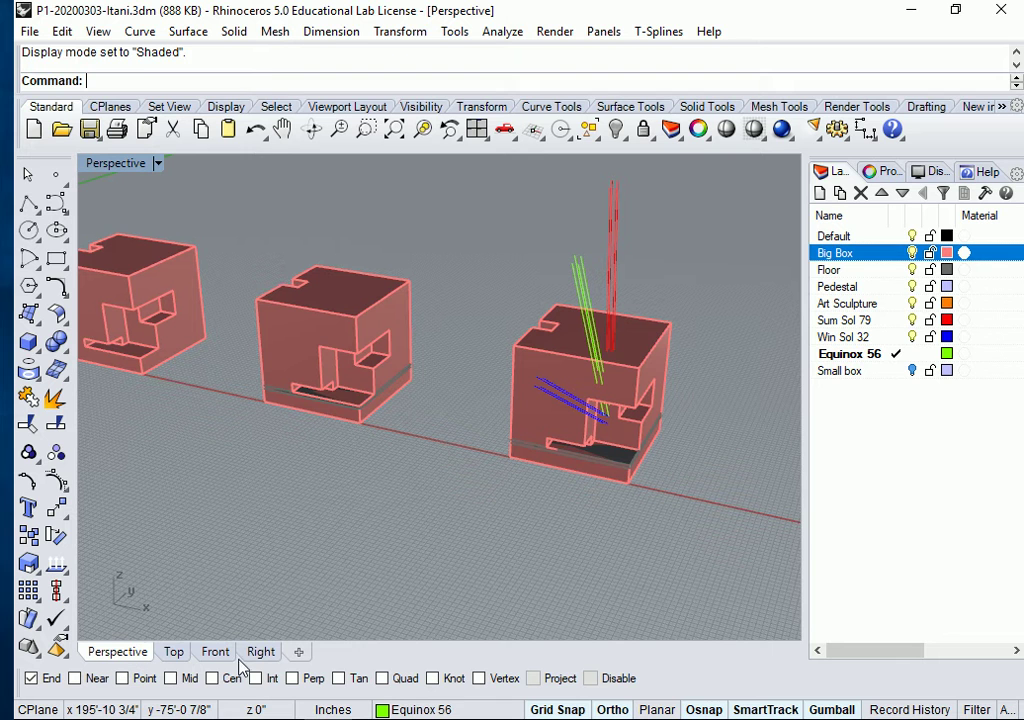
# - Shift the grouped sculpture, pedestal and solar lines in the negative X direction in the Top view, closer to the box's middle
pyautogui.click(174, 651)
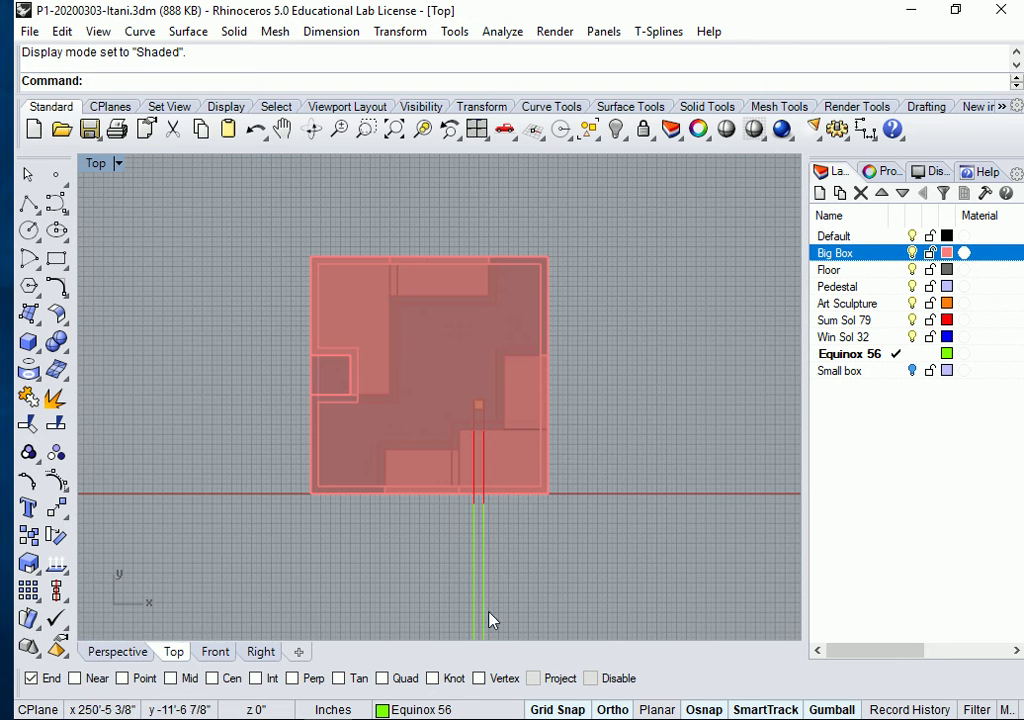
pyautogui.moveTo(496, 612); pyautogui.dragTo(420, 597)
pyautogui.moveTo(549, 621); pyautogui.dragTo(498, 622)
pyautogui.press('Escape')
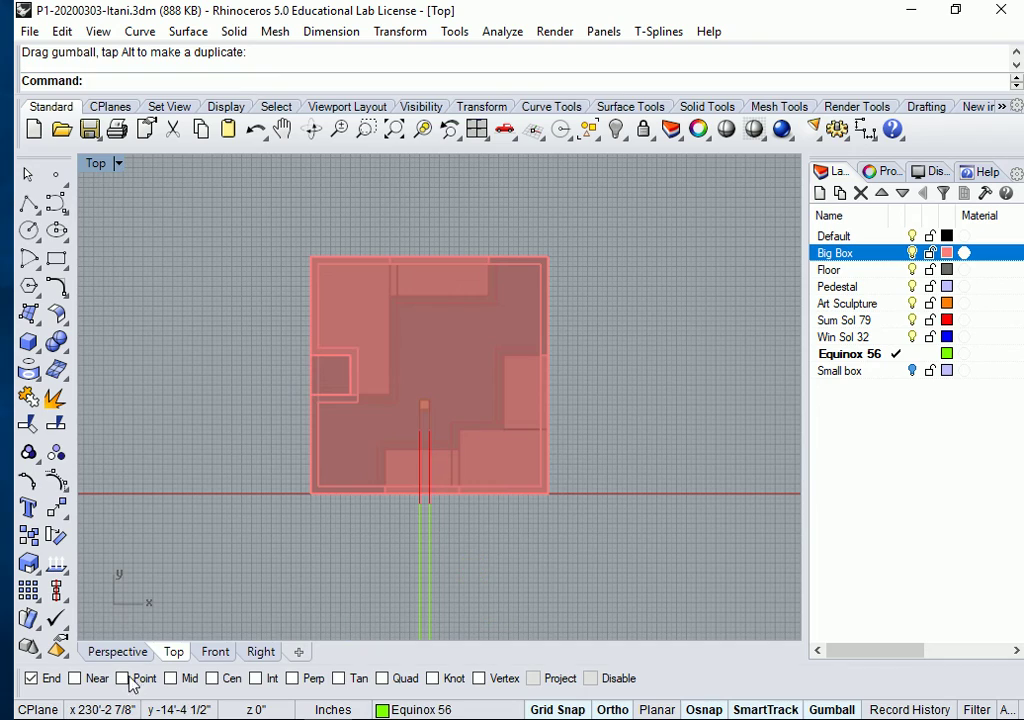
# - Examine in the Perspective view where the winter and equinox lines strike the front wall of the nearest big box
pyautogui.click(118, 652)
pyautogui.moveTo(498, 548); pyautogui.dragTo(358, 549, button='right')
pyautogui.scroll(5, 457, 447)
pyautogui.scroll(1, 555, 359)
pyautogui.scroll(1, 560, 358)
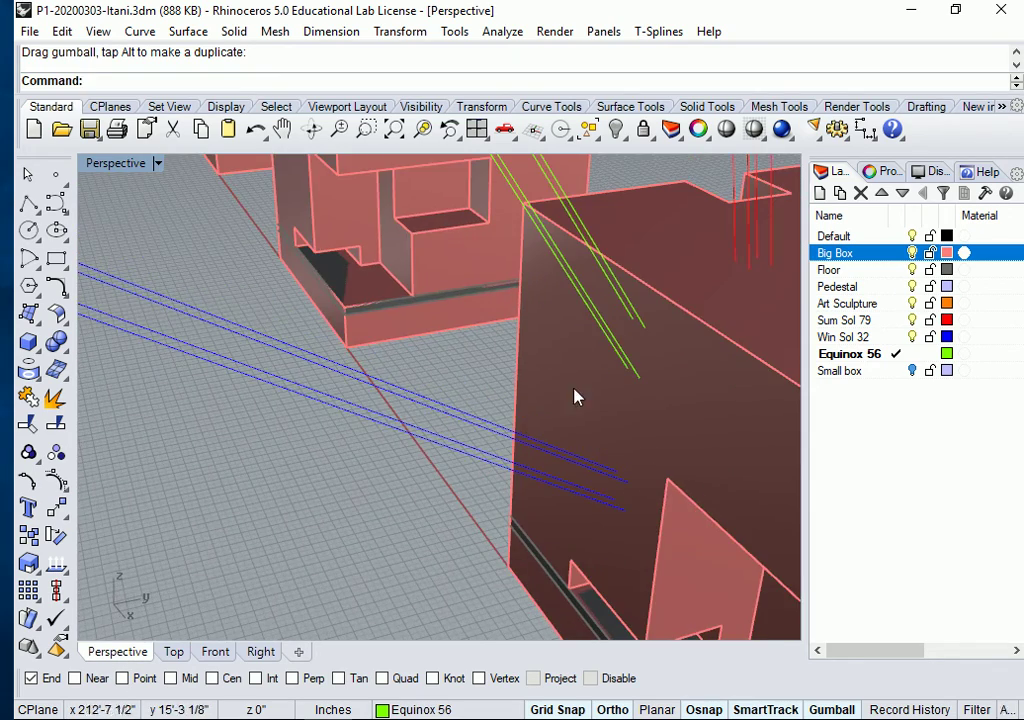
pyautogui.scroll(1, 573, 400)
pyautogui.scroll(-2, 572, 392)
pyautogui.scroll(2, 586, 408)
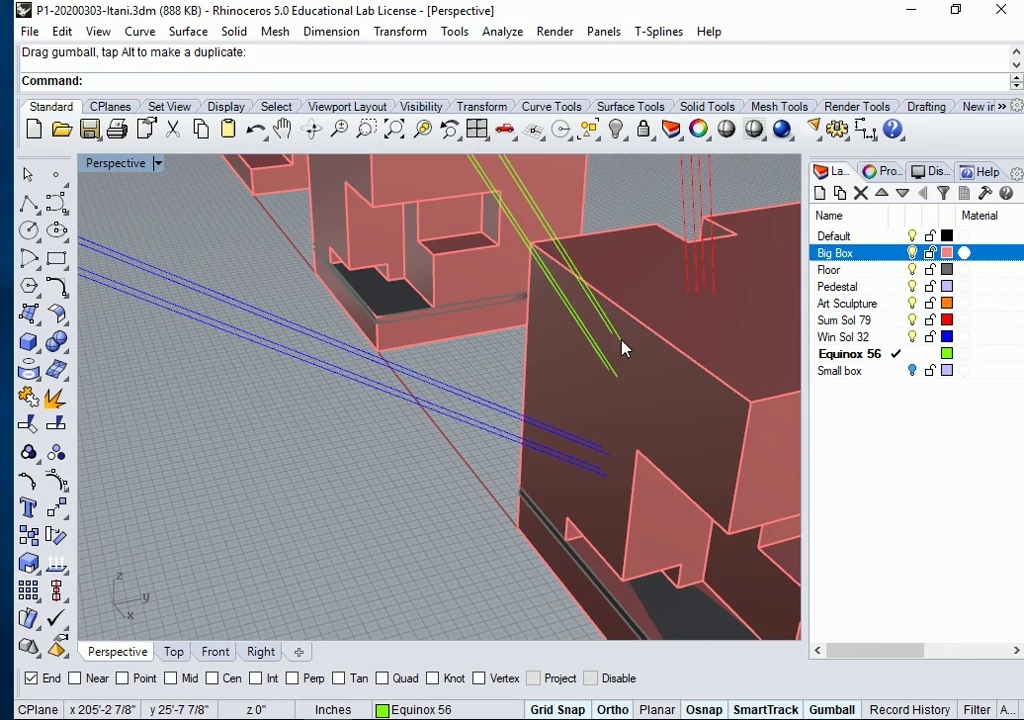
pyautogui.moveTo(625, 362); pyautogui.dragTo(434, 475, button='right')
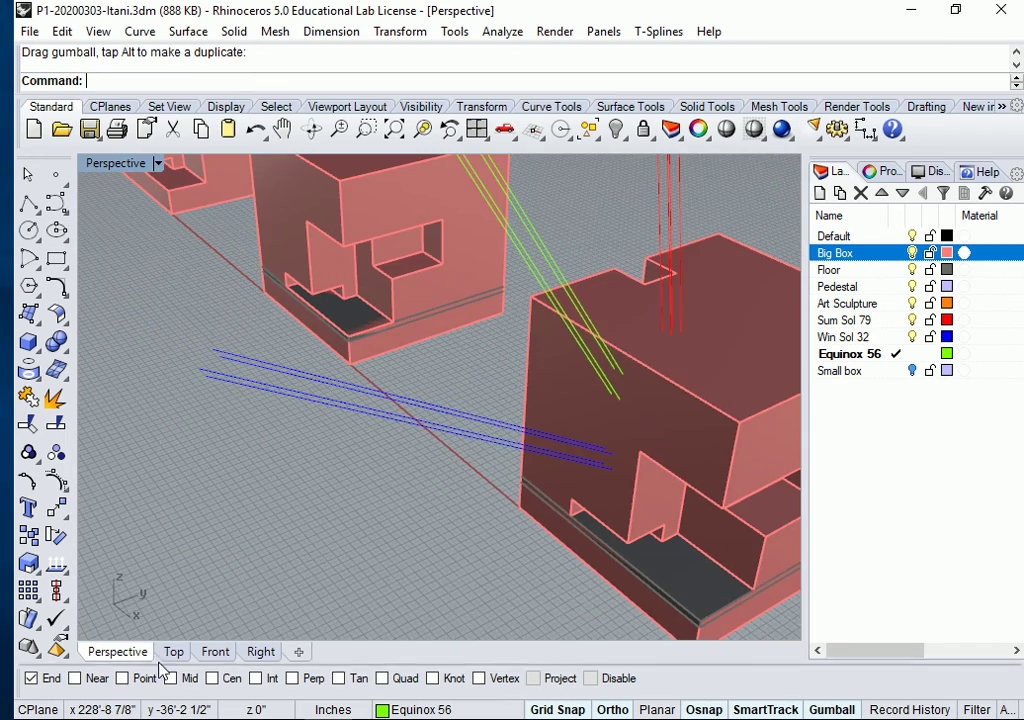
# - Shift the grouped sculpture, pedestal and solar lines slightly in the negative Y direction in the Top view and check them in perspective
pyautogui.click(224, 656)
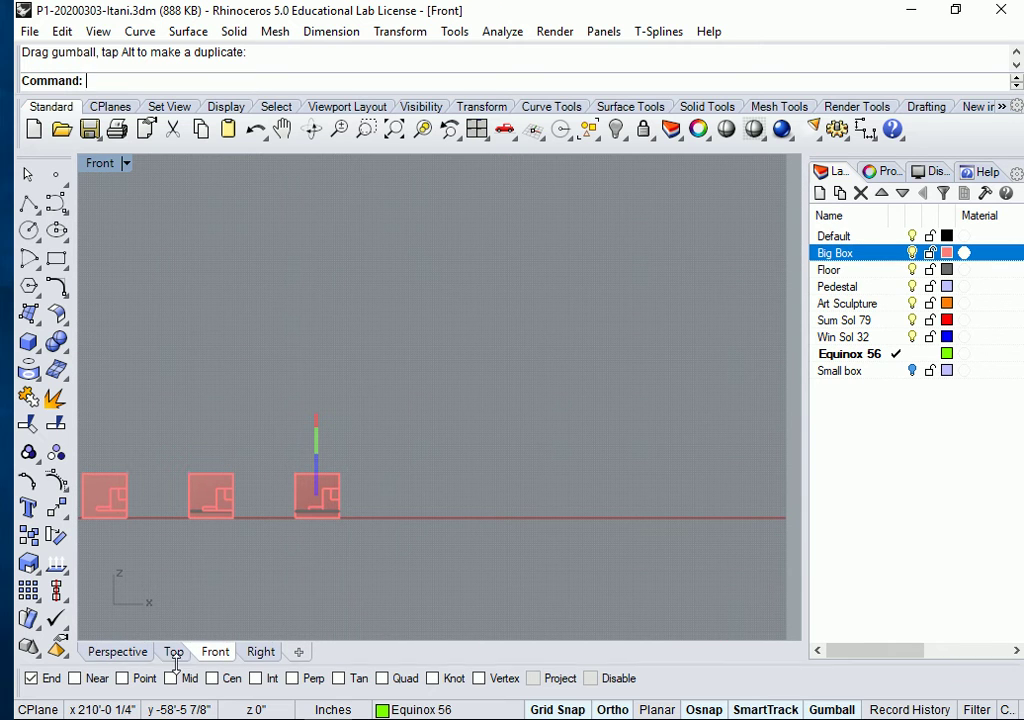
pyautogui.click(186, 653)
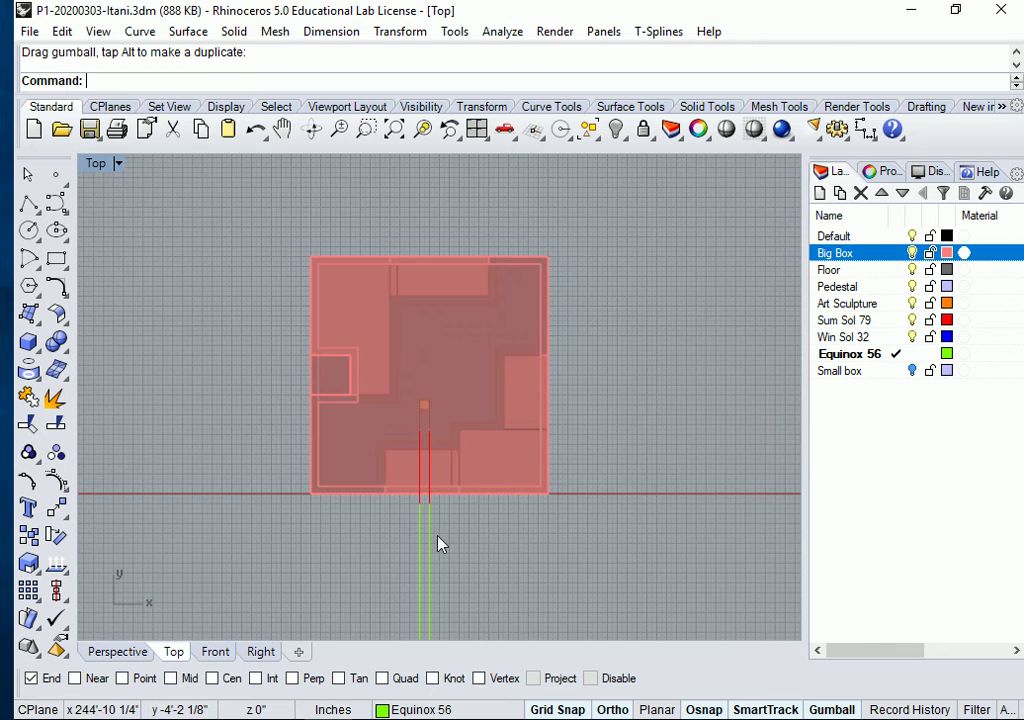
pyautogui.moveTo(447, 556)
pyautogui.mouseDown()
pyautogui.moveTo(388, 562)
pyautogui.moveTo(428, 563)
pyautogui.mouseUp()
pyautogui.click(528, 545)
pyautogui.moveTo(528, 547); pyautogui.dragTo(468, 469, button='right')
pyautogui.click(118, 652)
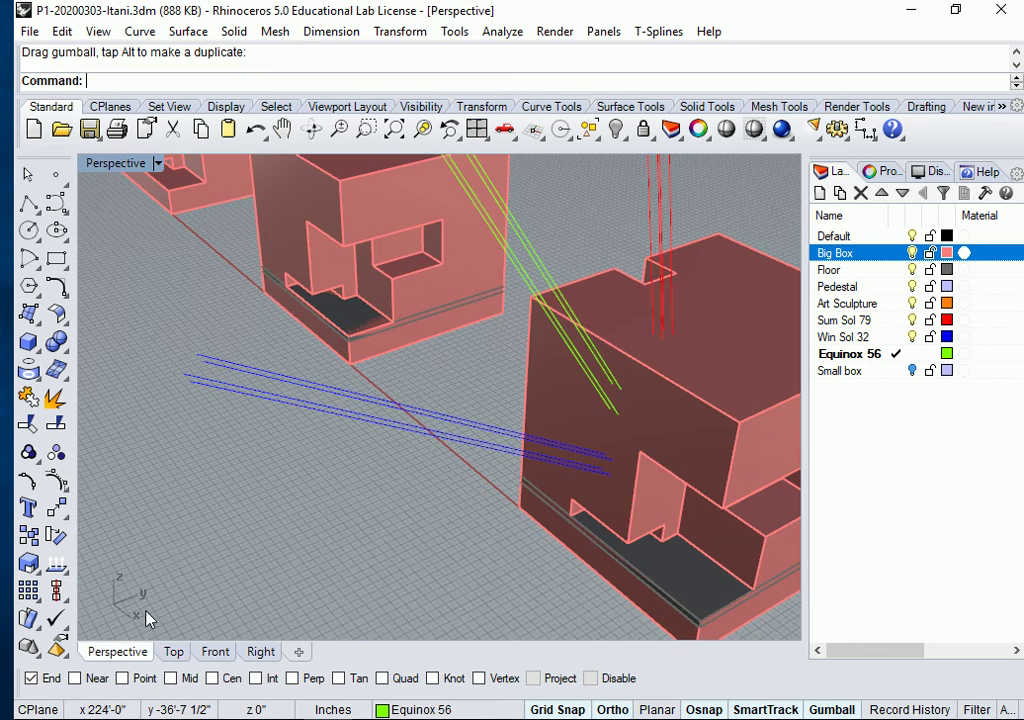
pyautogui.moveTo(248, 563); pyautogui.dragTo(434, 537, button='right')
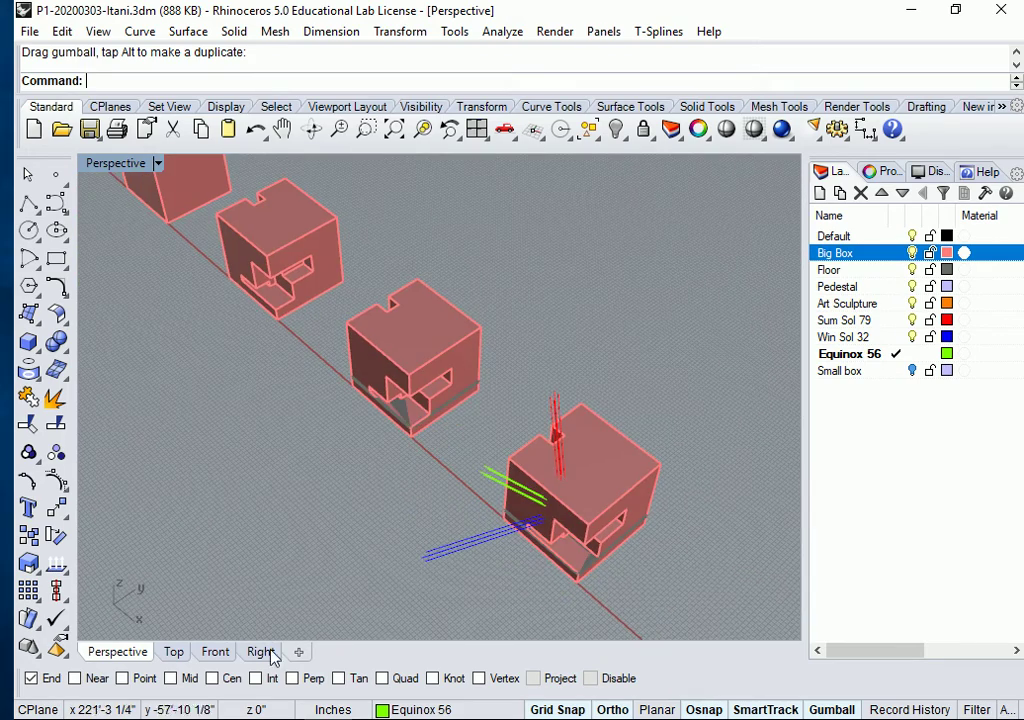
pyautogui.click(176, 653)
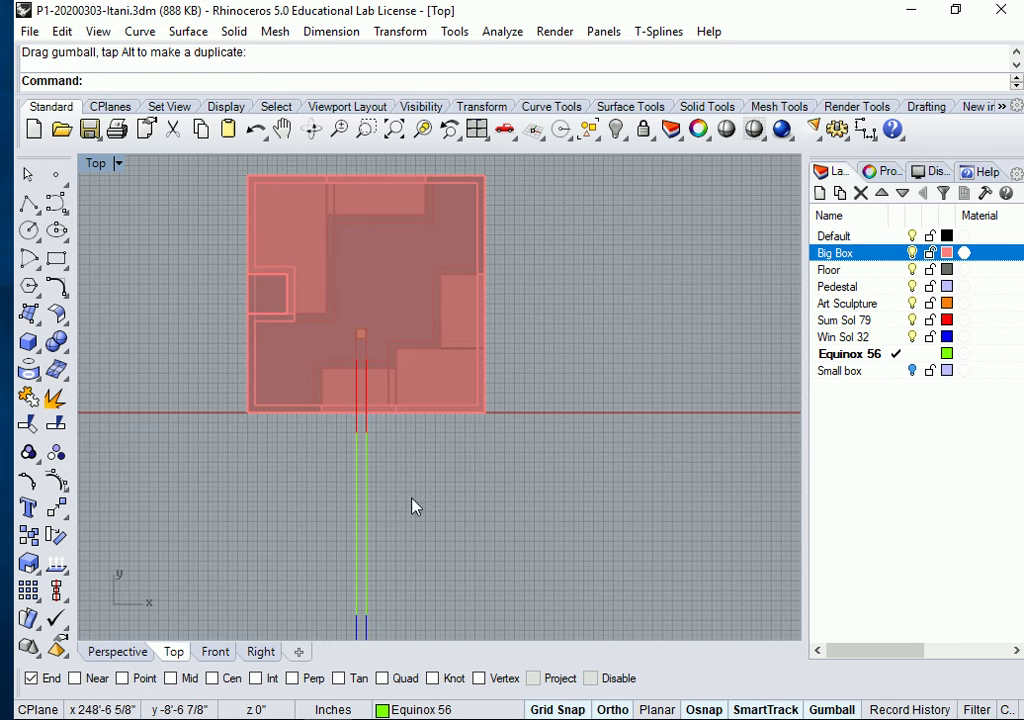
# - Shift the grouped sculpture, pedestal and solar lines in the positive Y direction in the Top view and check them in perspective
pyautogui.moveTo(331, 550); pyautogui.dragTo(331, 552)
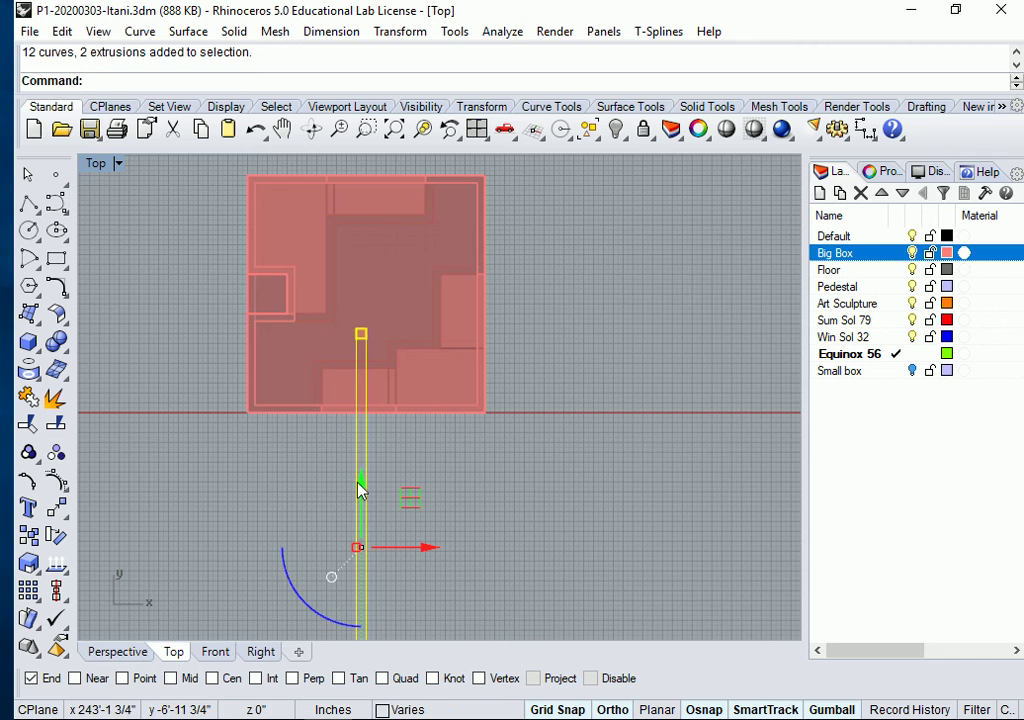
pyautogui.moveTo(363, 490); pyautogui.dragTo(366, 442)
pyautogui.moveTo(469, 541); pyautogui.dragTo(429, 539, button='right')
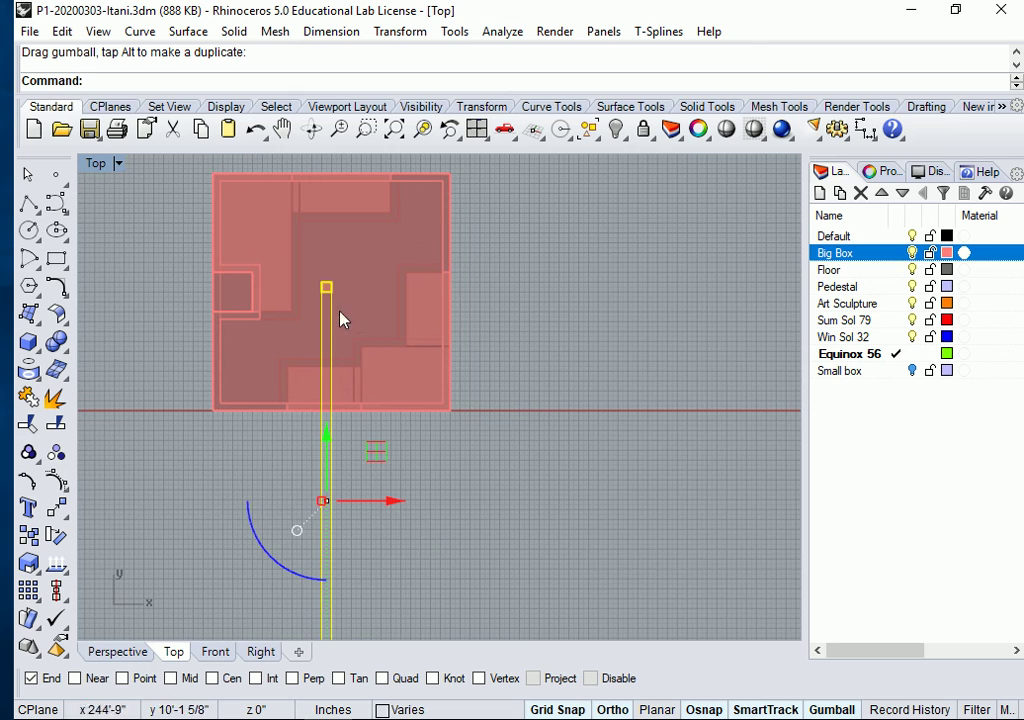
pyautogui.click(130, 652)
pyautogui.moveTo(363, 560); pyautogui.dragTo(469, 560, button='right')
# - Move the grouped sculpture, pedestal and solar lines farther in the positive Y direction in the Perspective view
pyautogui.click(443, 497)
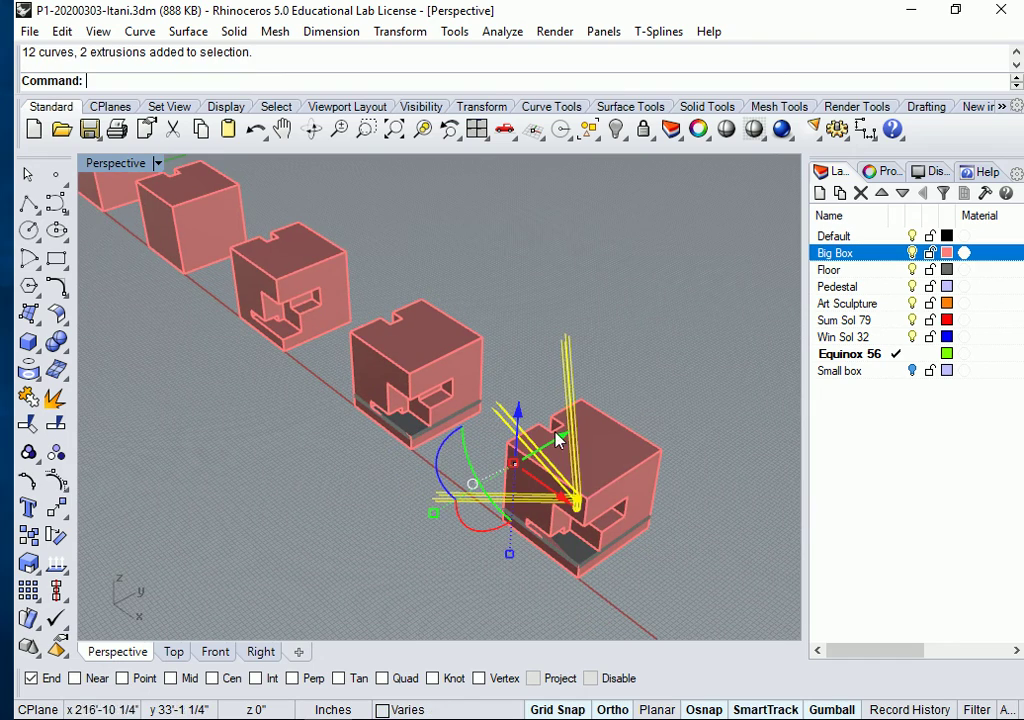
pyautogui.scroll(7, 555, 434)
pyautogui.scroll(-3, 553, 490)
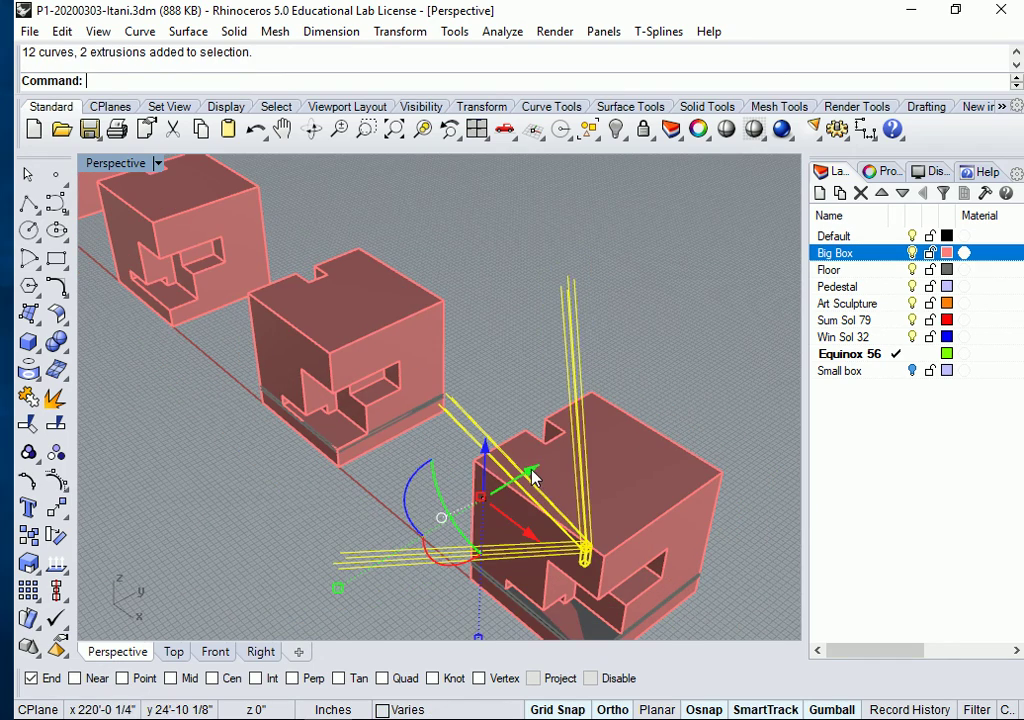
pyautogui.moveTo(531, 476); pyautogui.dragTo(551, 467)
pyautogui.click(652, 342)
pyautogui.scroll(-2, 390, 505)
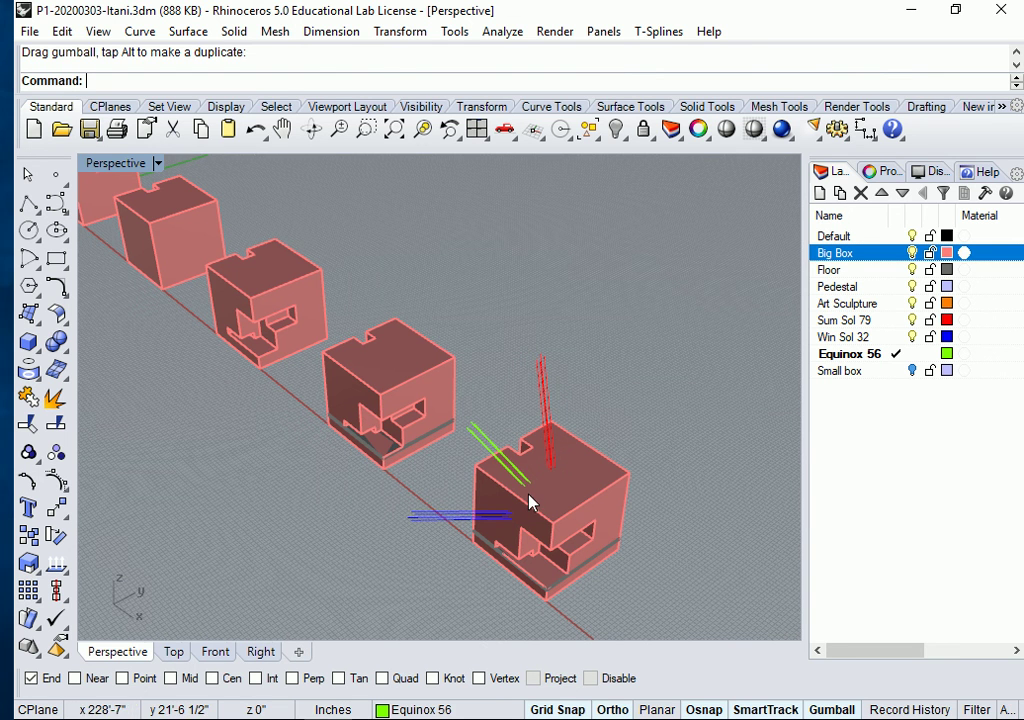
# - Nudge the sculpture group deeper along positive Y in perspective and examine where the solar lines meet the nearest box's roof and front wall
pyautogui.scroll(4, 527, 500)
pyautogui.moveTo(577, 313); pyautogui.dragTo(530, 308)
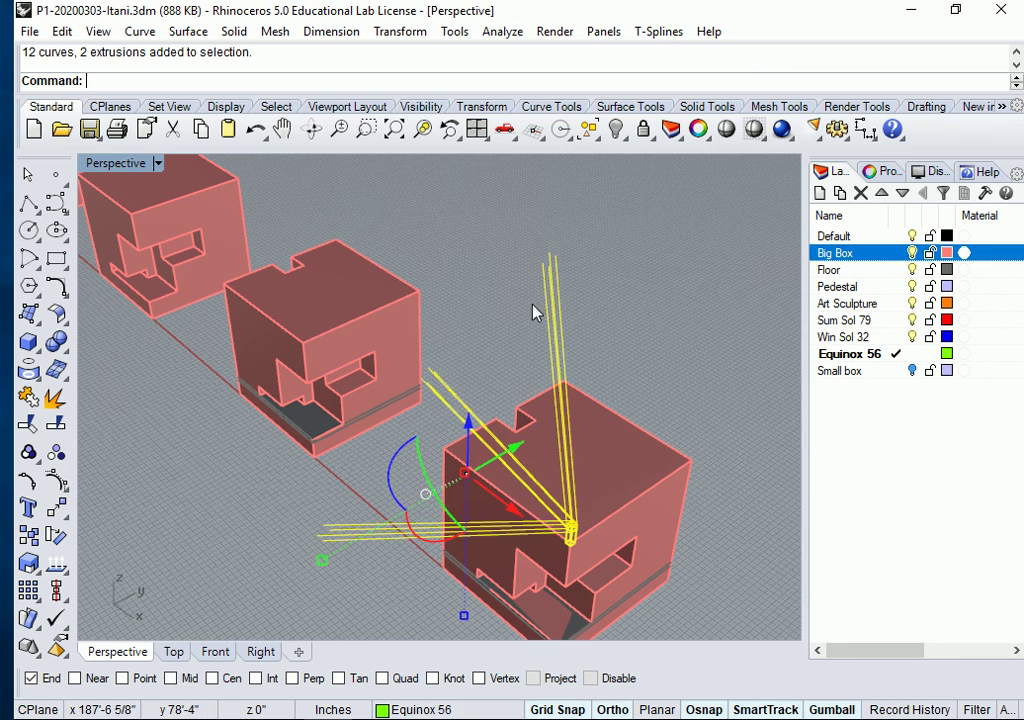
pyautogui.moveTo(517, 455); pyautogui.dragTo(527, 448)
pyautogui.click(654, 360)
pyautogui.moveTo(340, 455); pyautogui.dragTo(596, 528, button='right')
pyautogui.scroll(3, 548, 548)
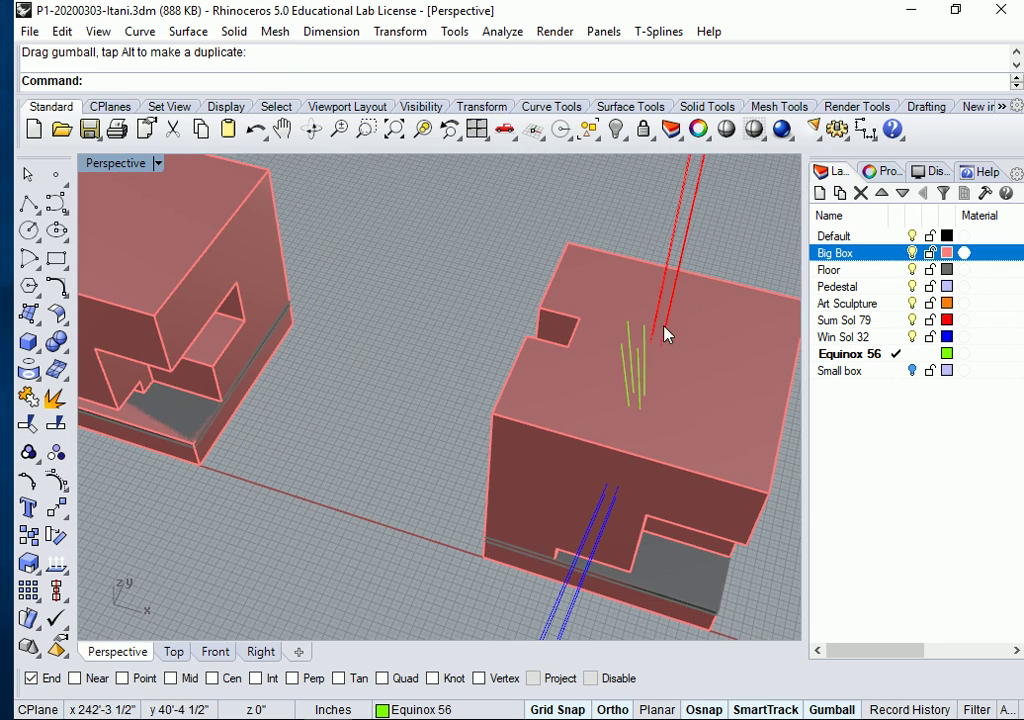
pyautogui.scroll(-2, 400, 521)
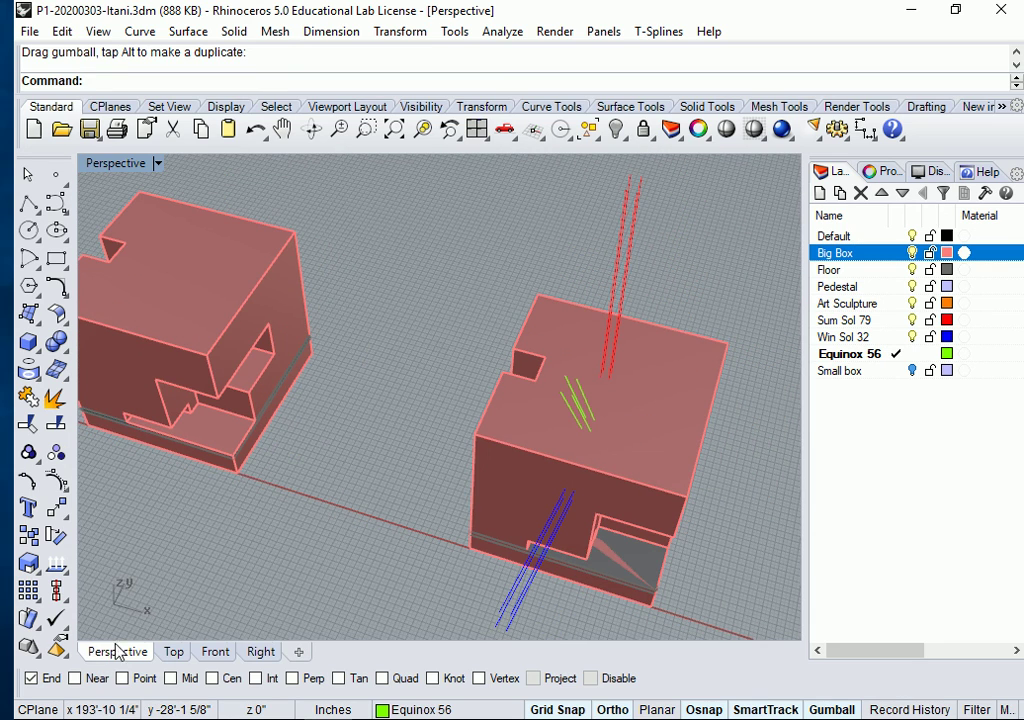
# - Shift the grouped sculpture, pedestal and solar lines slightly back in the negative Y direction in the Top view
pyautogui.click(178, 654)
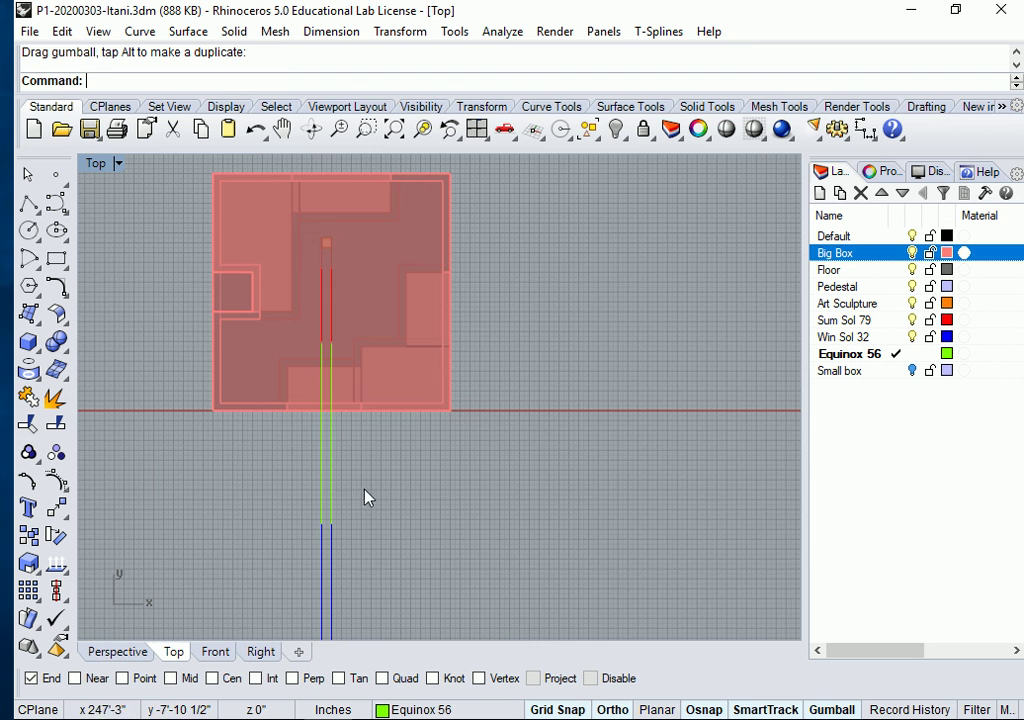
pyautogui.moveTo(369, 497); pyautogui.dragTo(311, 523)
pyautogui.moveTo(331, 405); pyautogui.dragTo(329, 391)
pyautogui.click(501, 460)
pyautogui.moveTo(466, 542); pyautogui.dragTo(478, 540, button='right')
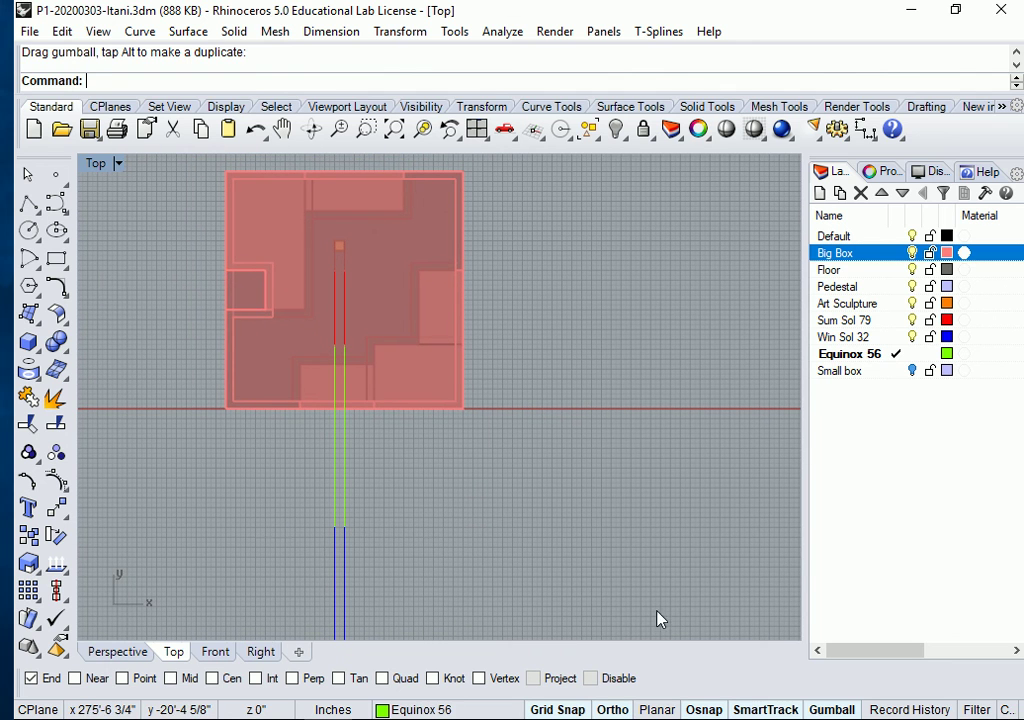